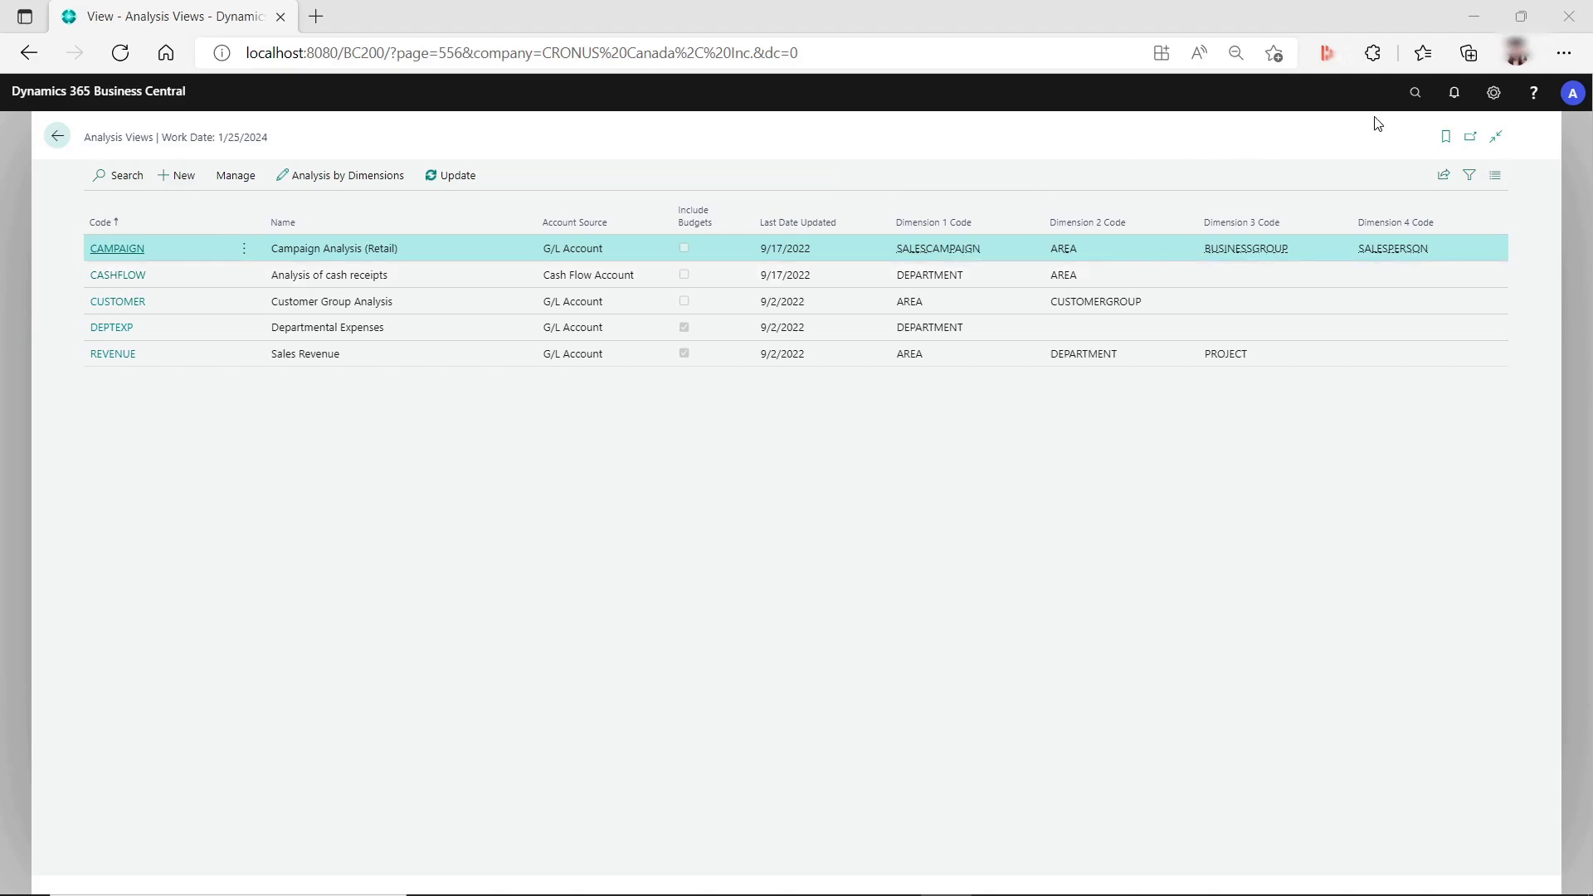
Step: Find and open General Ledger Setup, review the global and shortcut dimension codes, and return to the Analysis Views list
left_click(1402, 106)
type("gen")
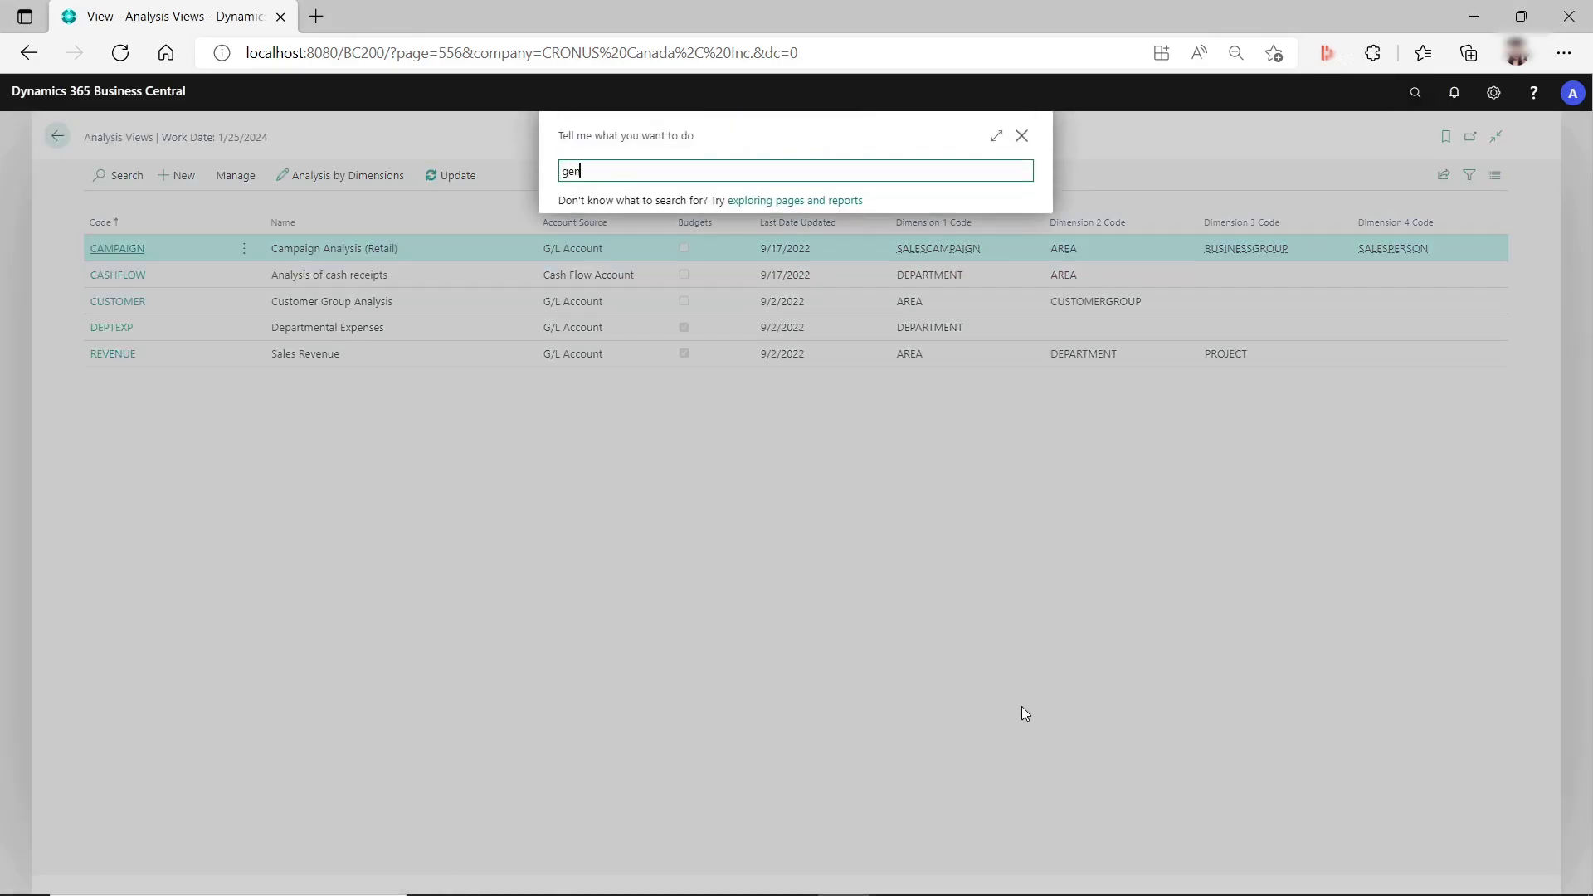
type("eral ledger setup")
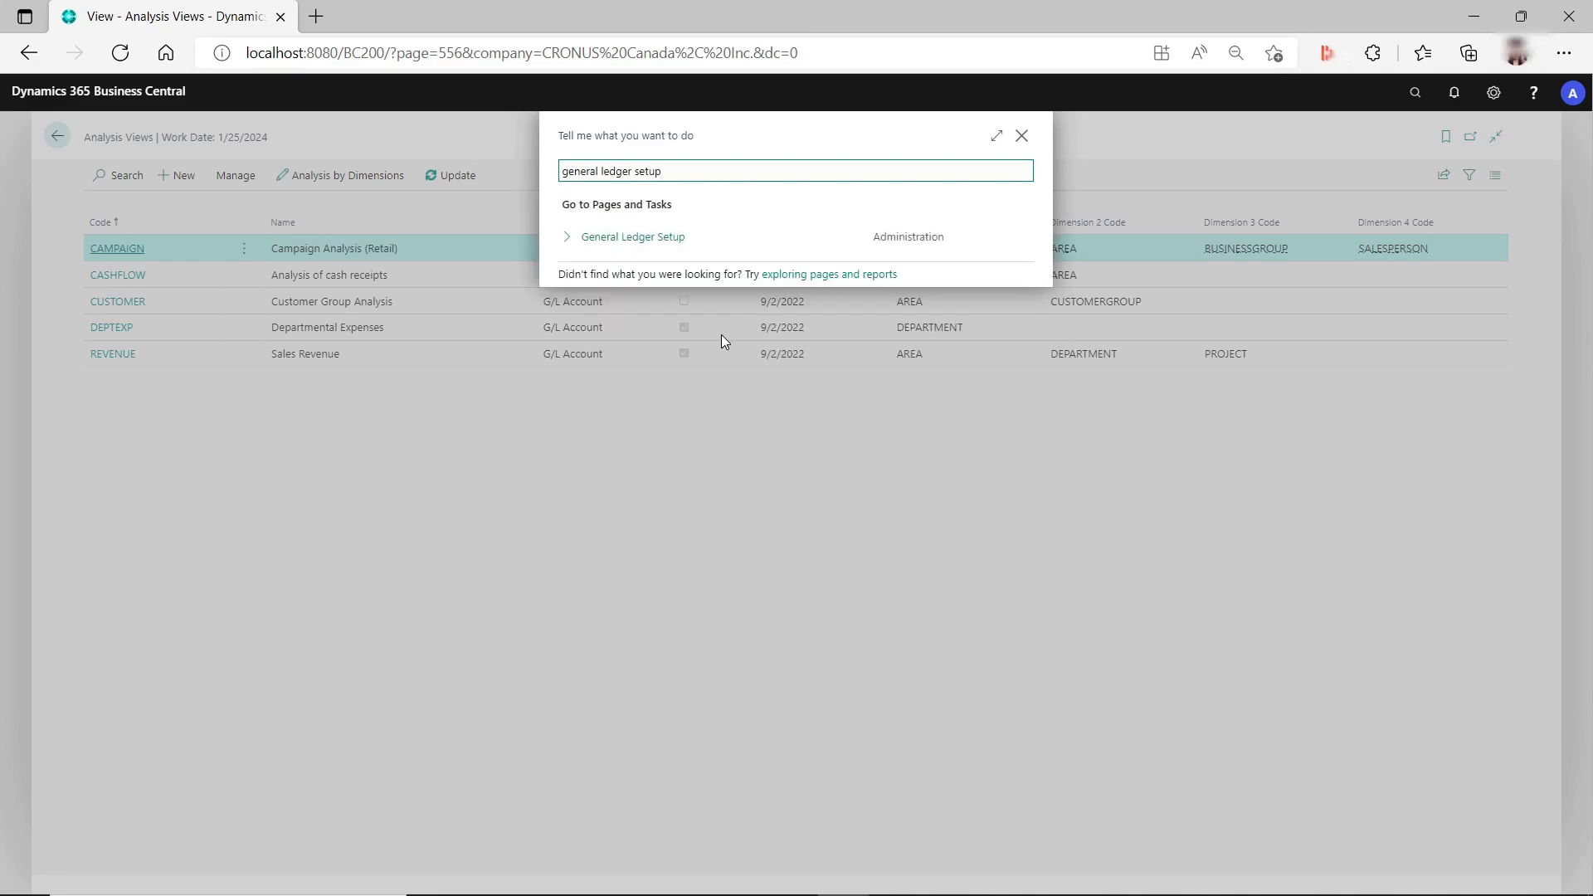
left_click(632, 238)
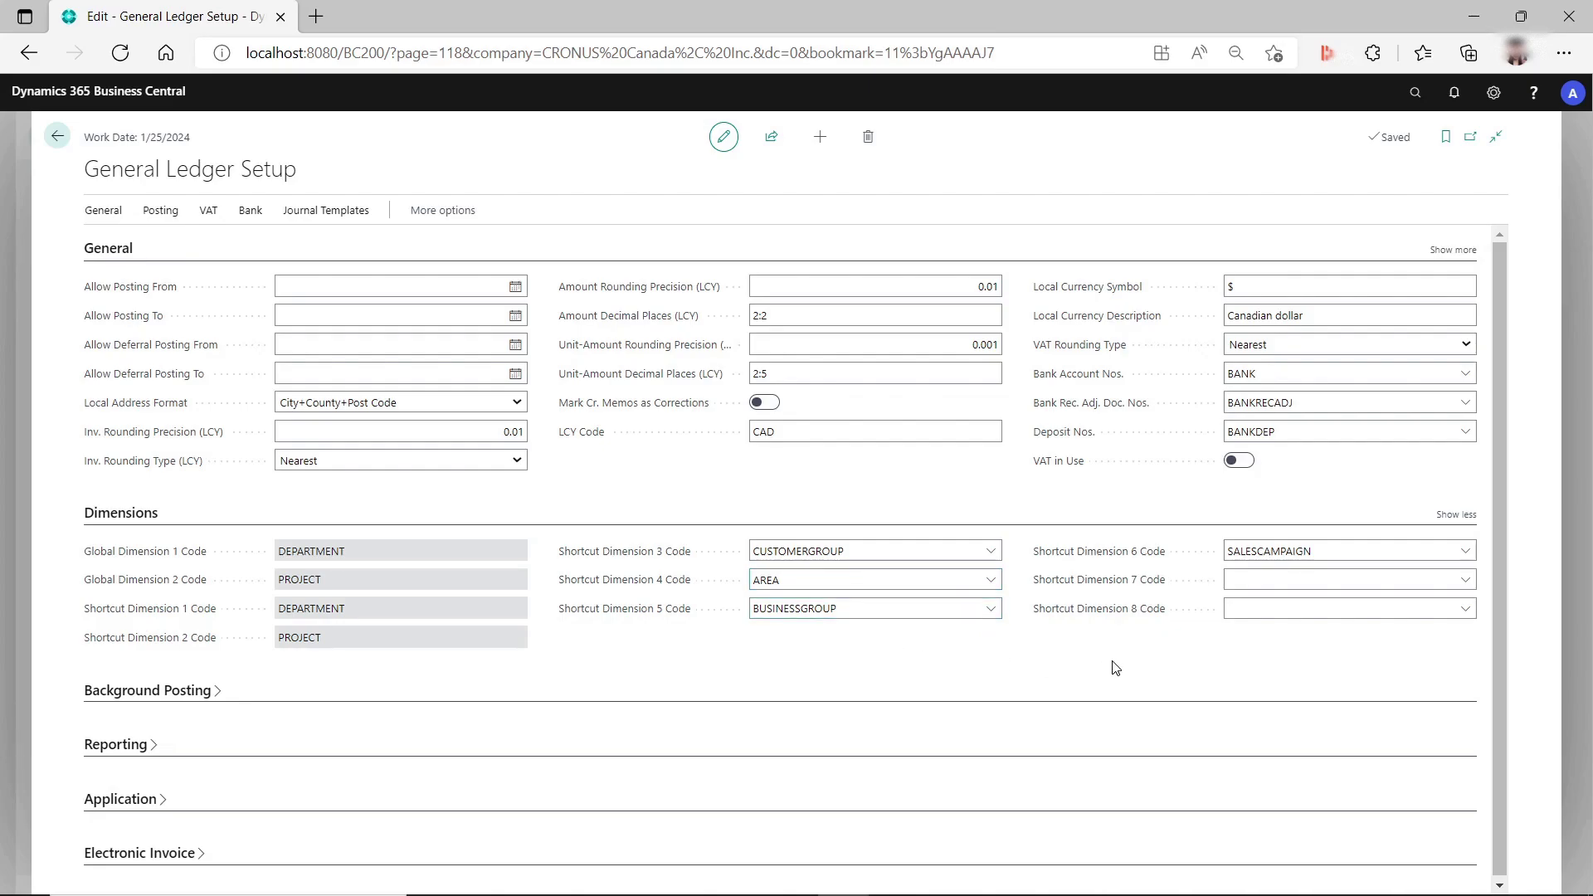
left_click(56, 135)
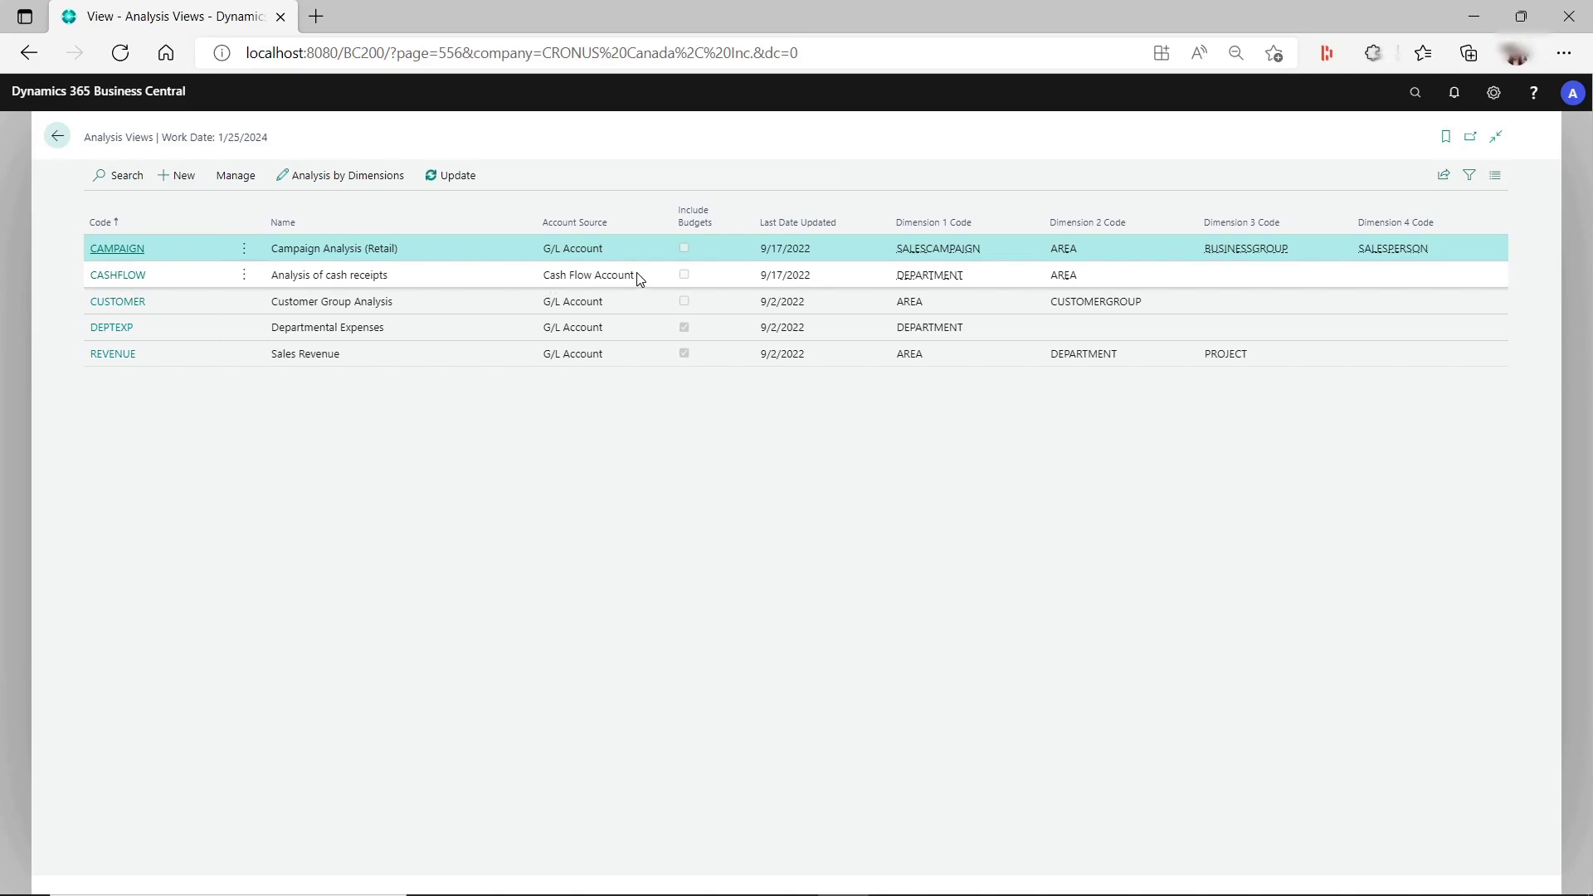
Step: Open the CAMPAIGN analysis view, review its account filter, and set Date Compression to Month, accepting deletion of the existing entries
left_click(117, 249)
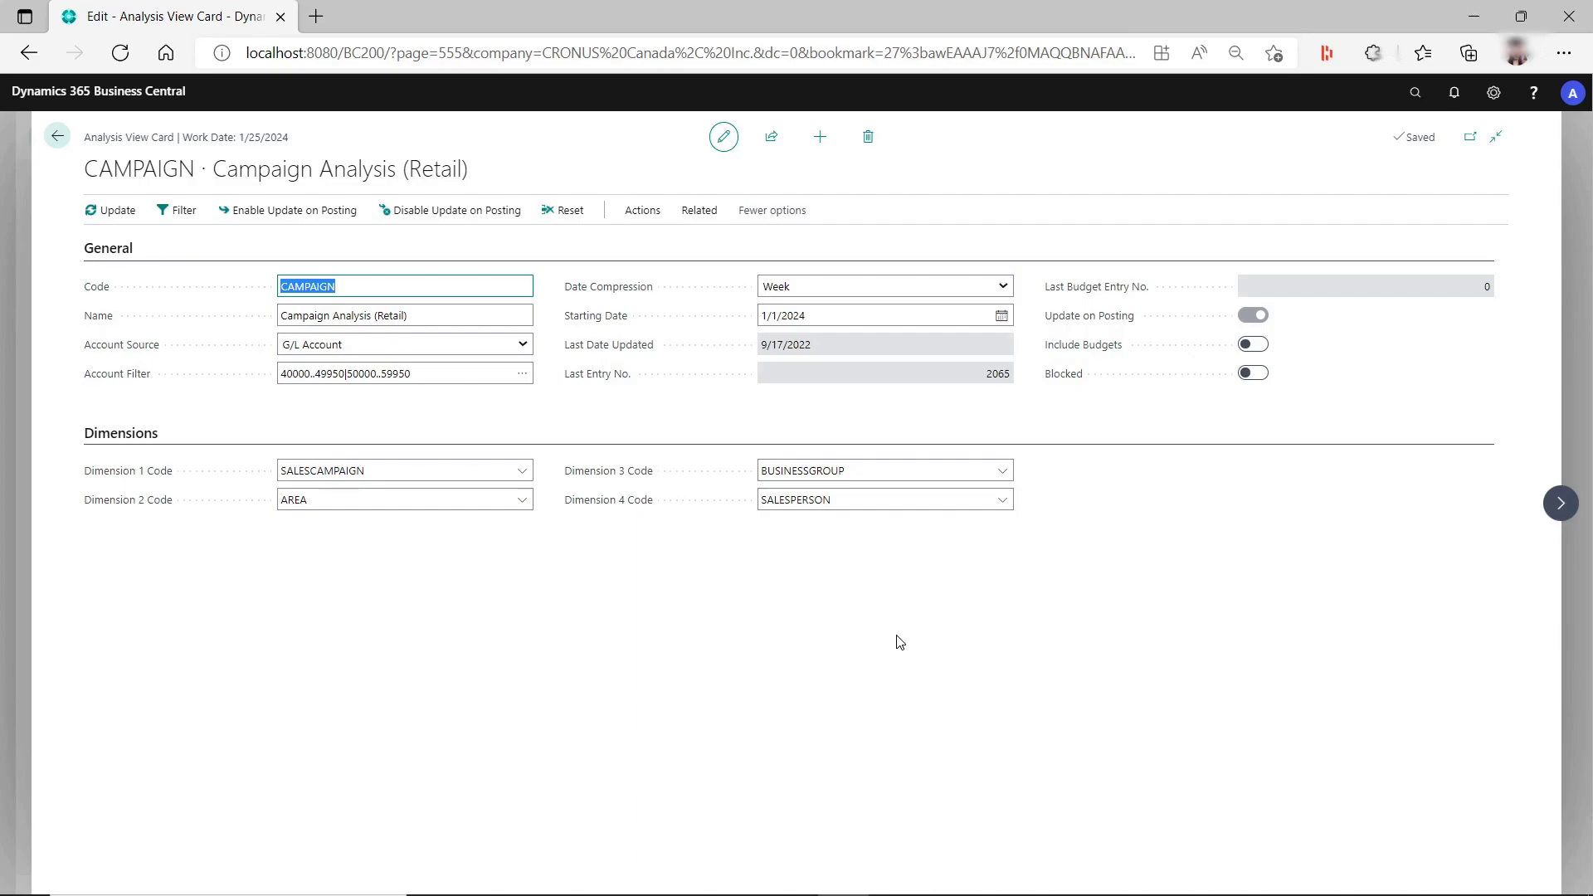
left_click(435, 365)
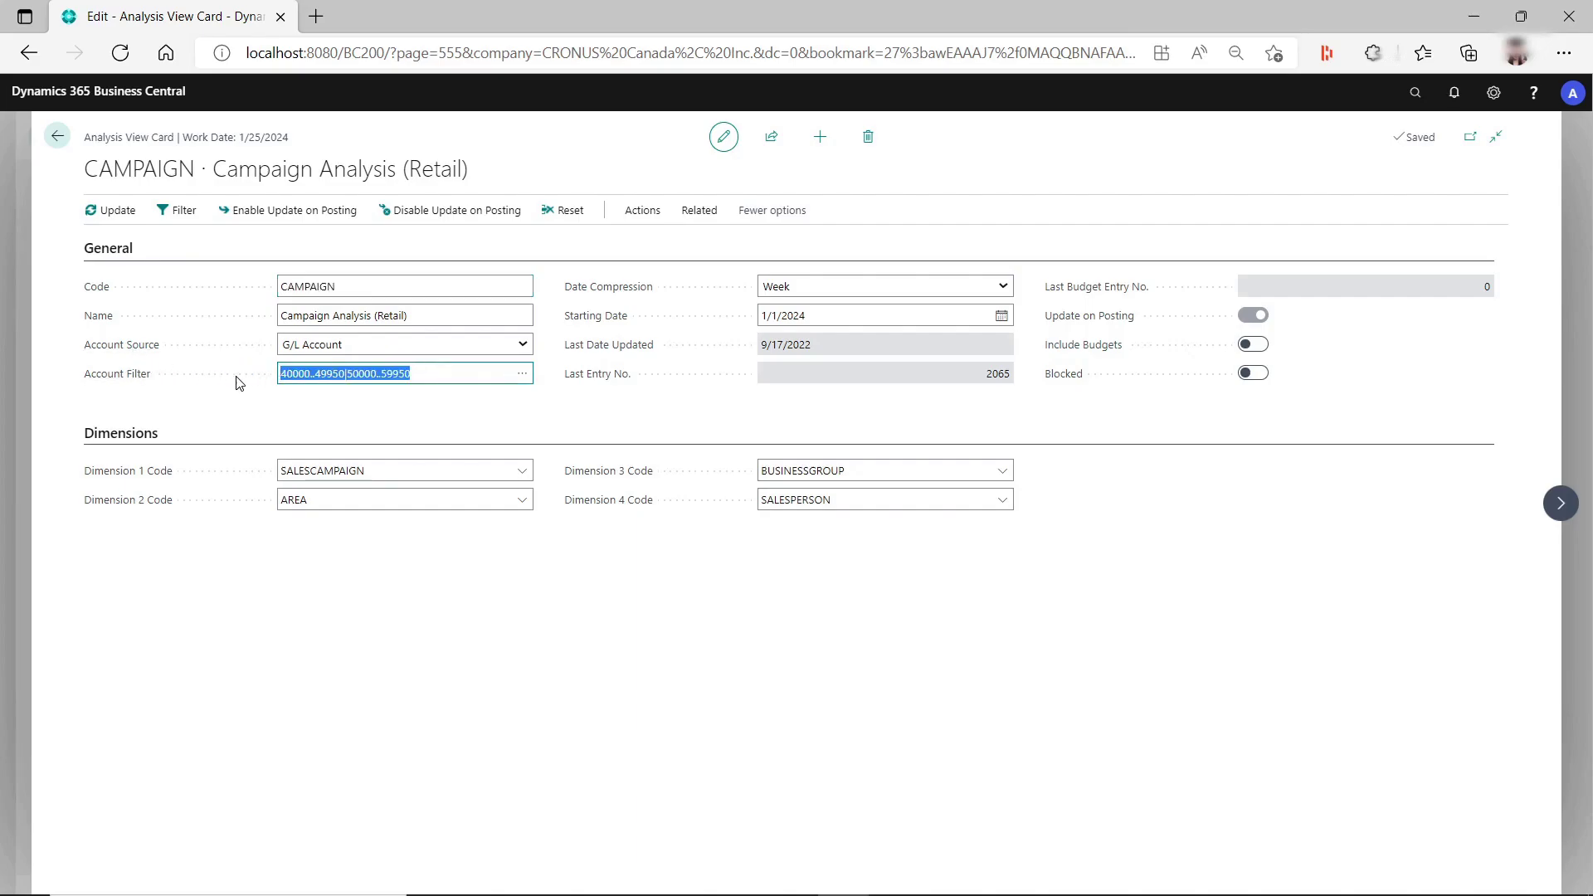
left_click(1003, 287)
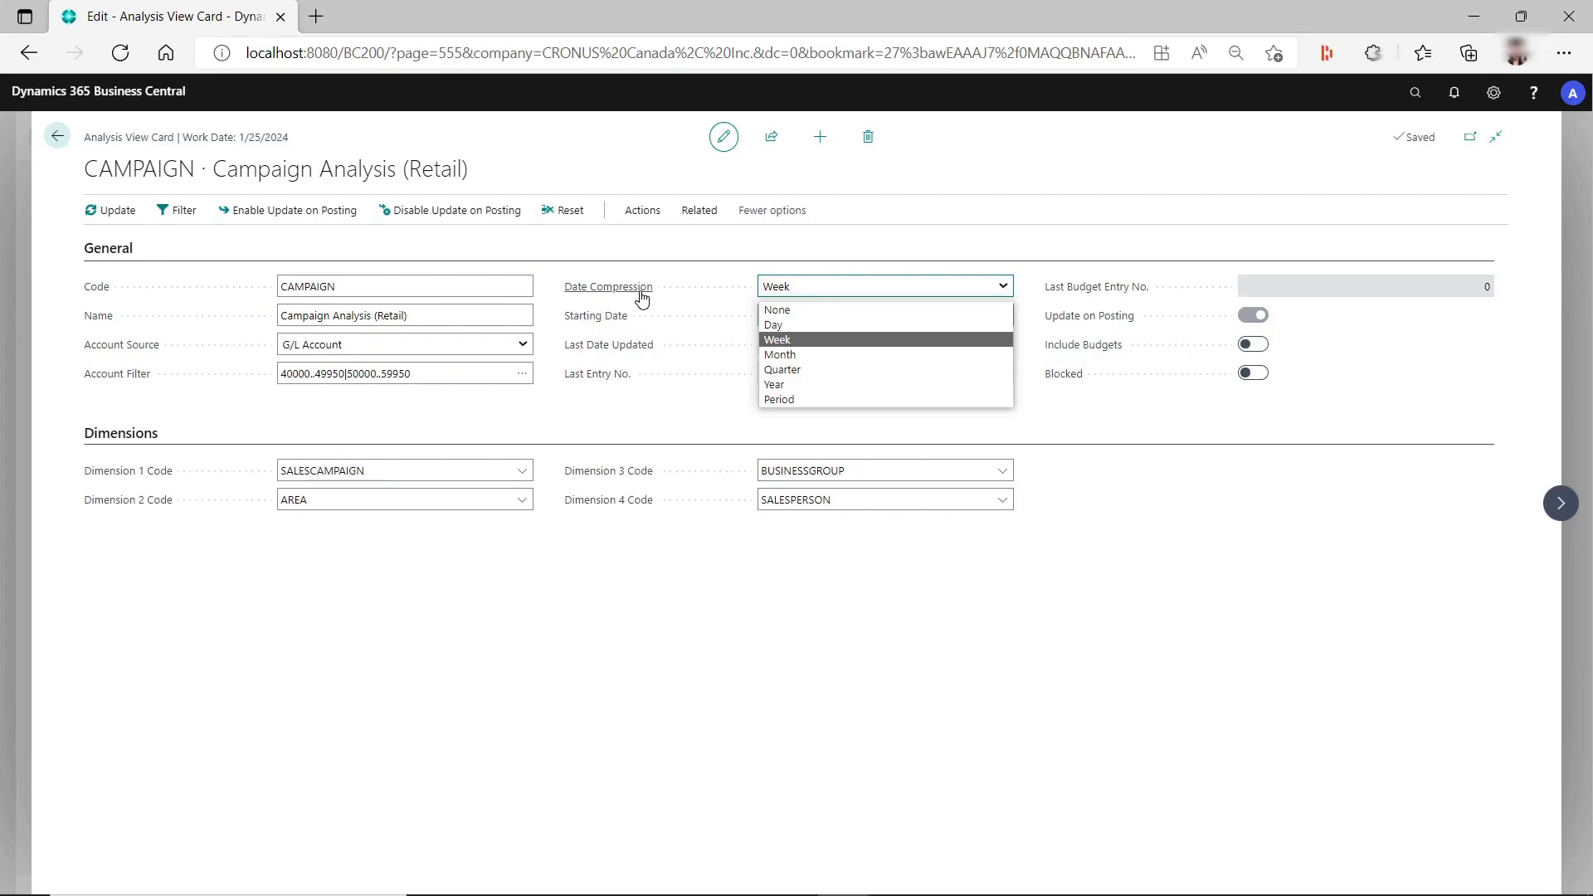
left_click(795, 355)
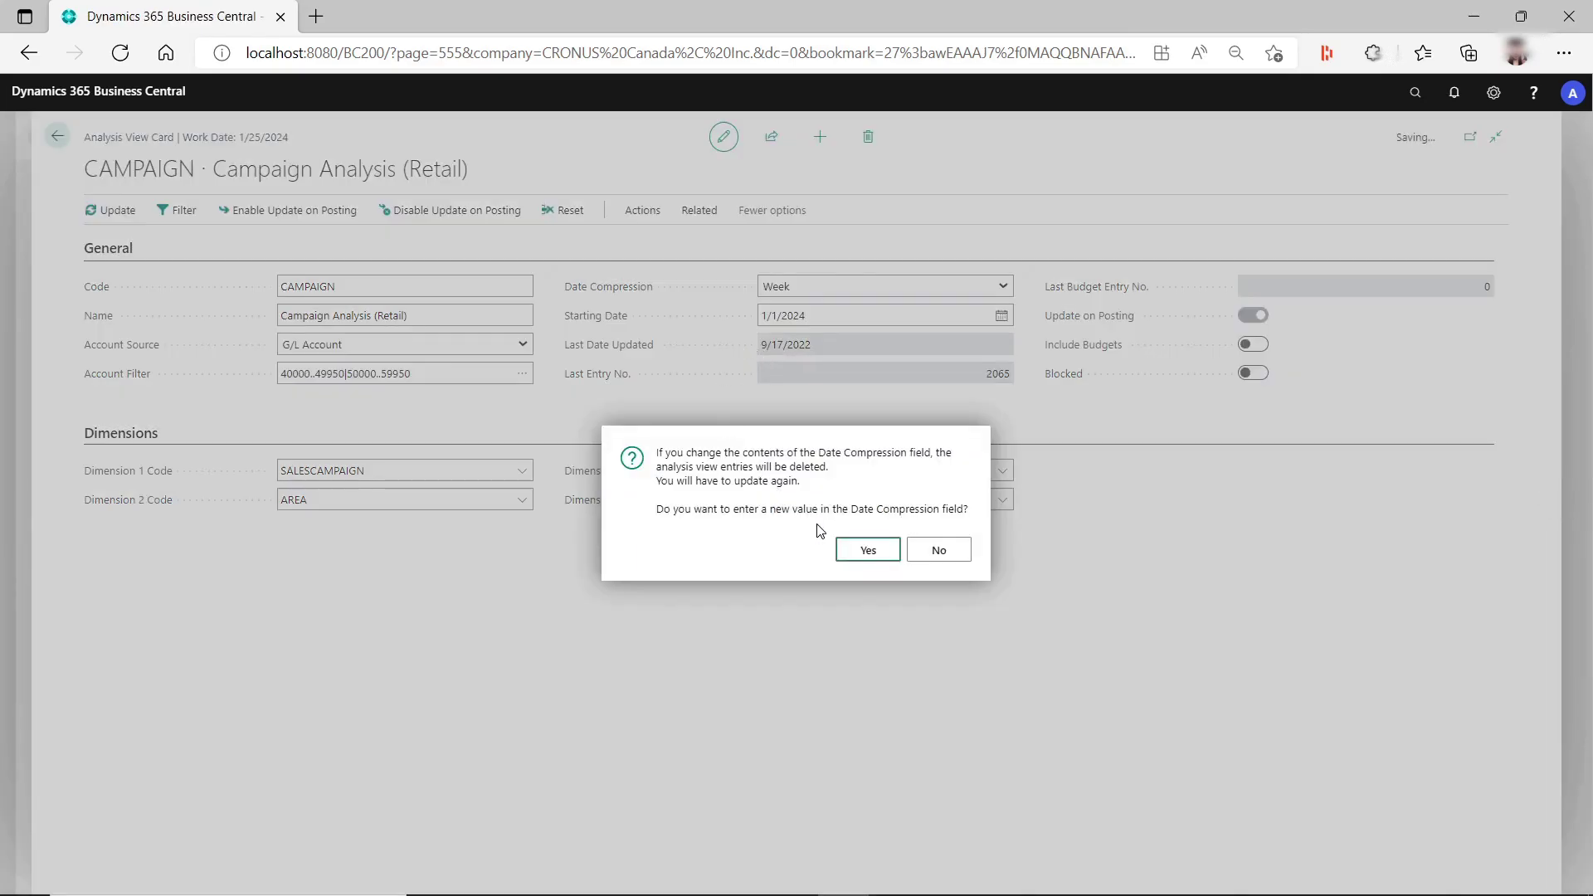
left_click(867, 551)
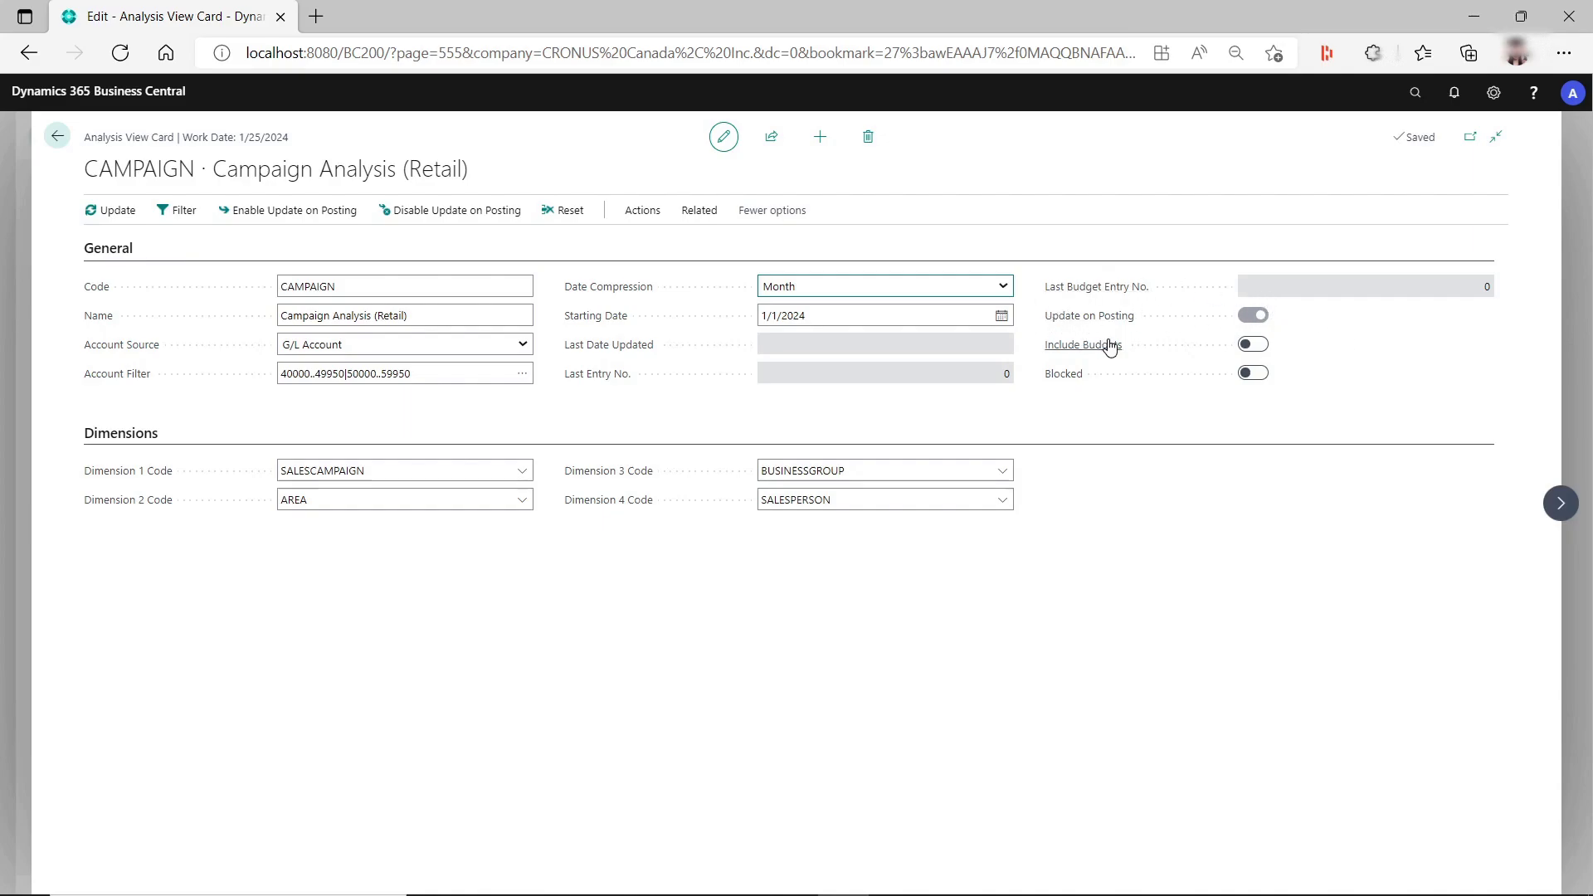
mouse_move(1110, 345)
Step: Search for Analysis View Entries, examine the dimension codes, posting dates and amounts listed there, and return to the CAMPAIGN card
left_click(1415, 92)
type("a")
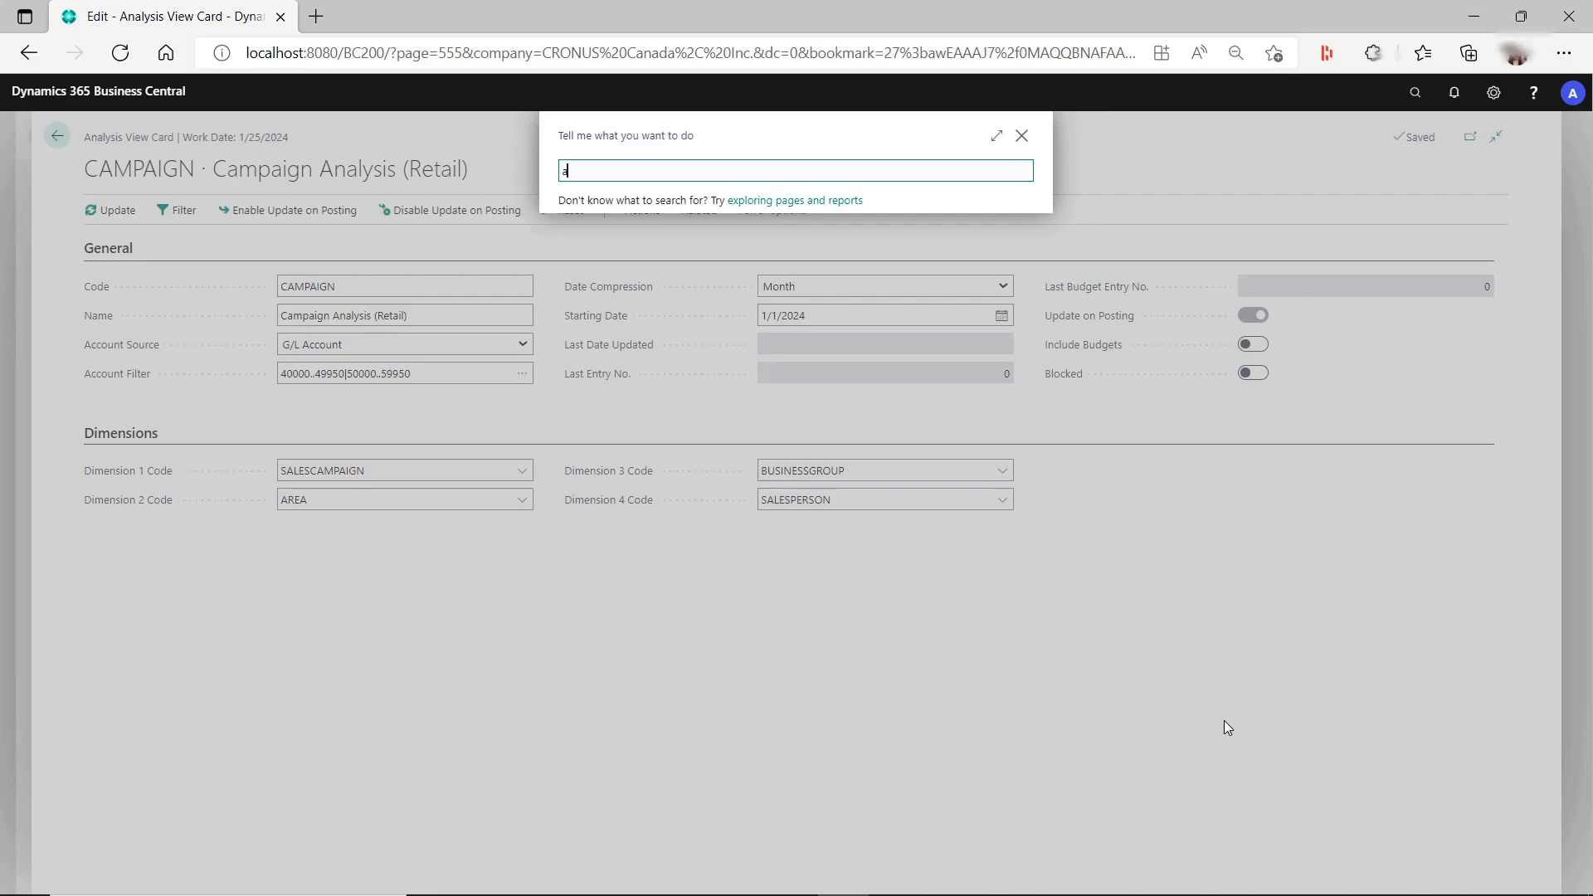
type("nalysis view")
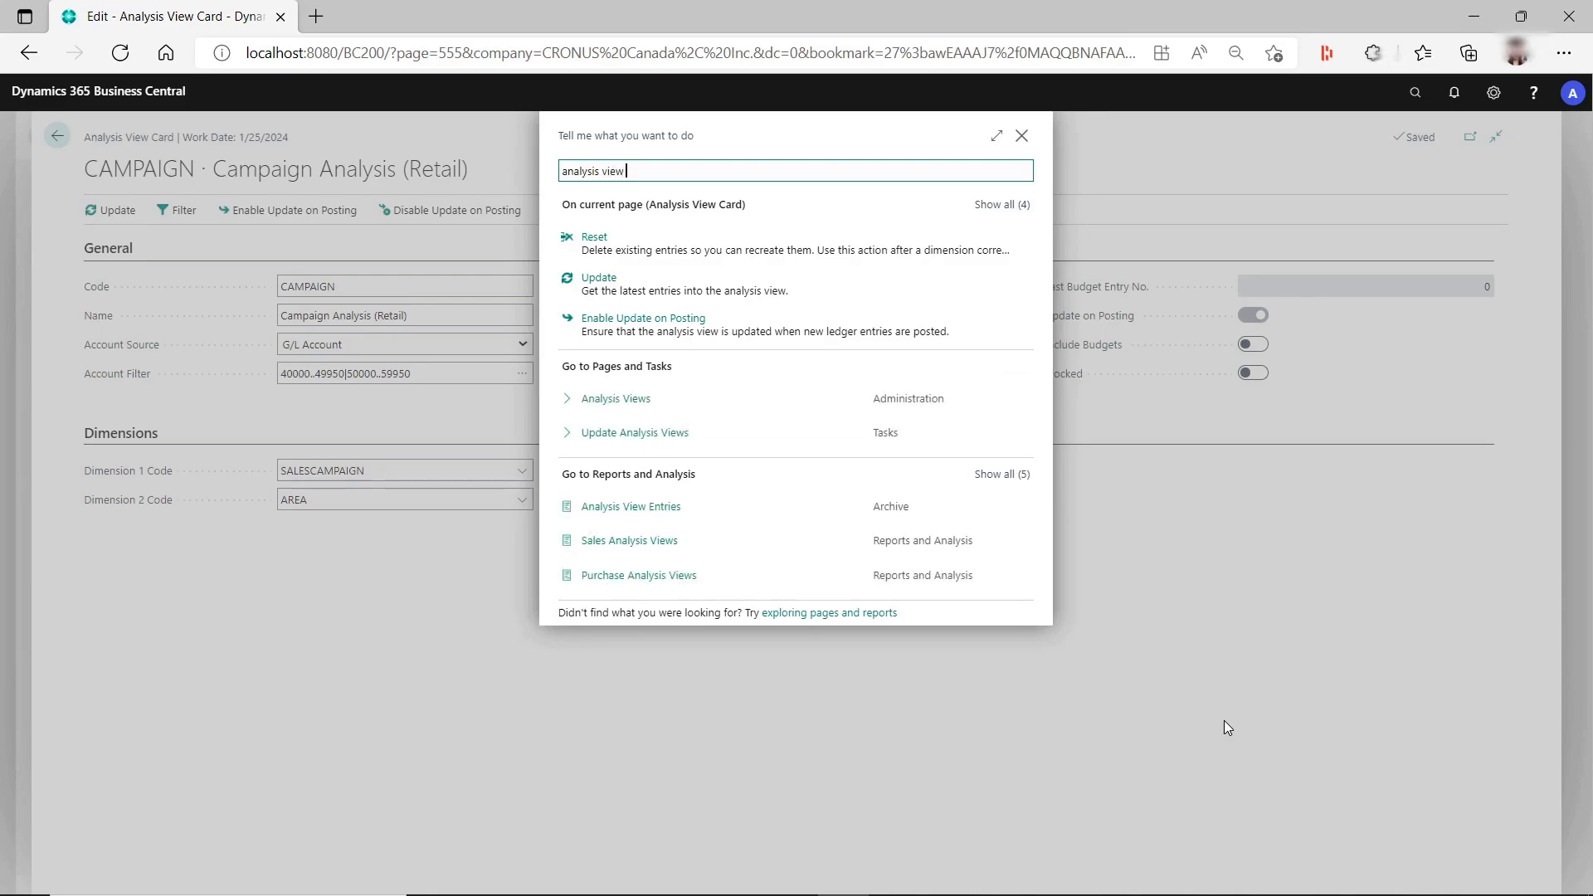
type("entrie")
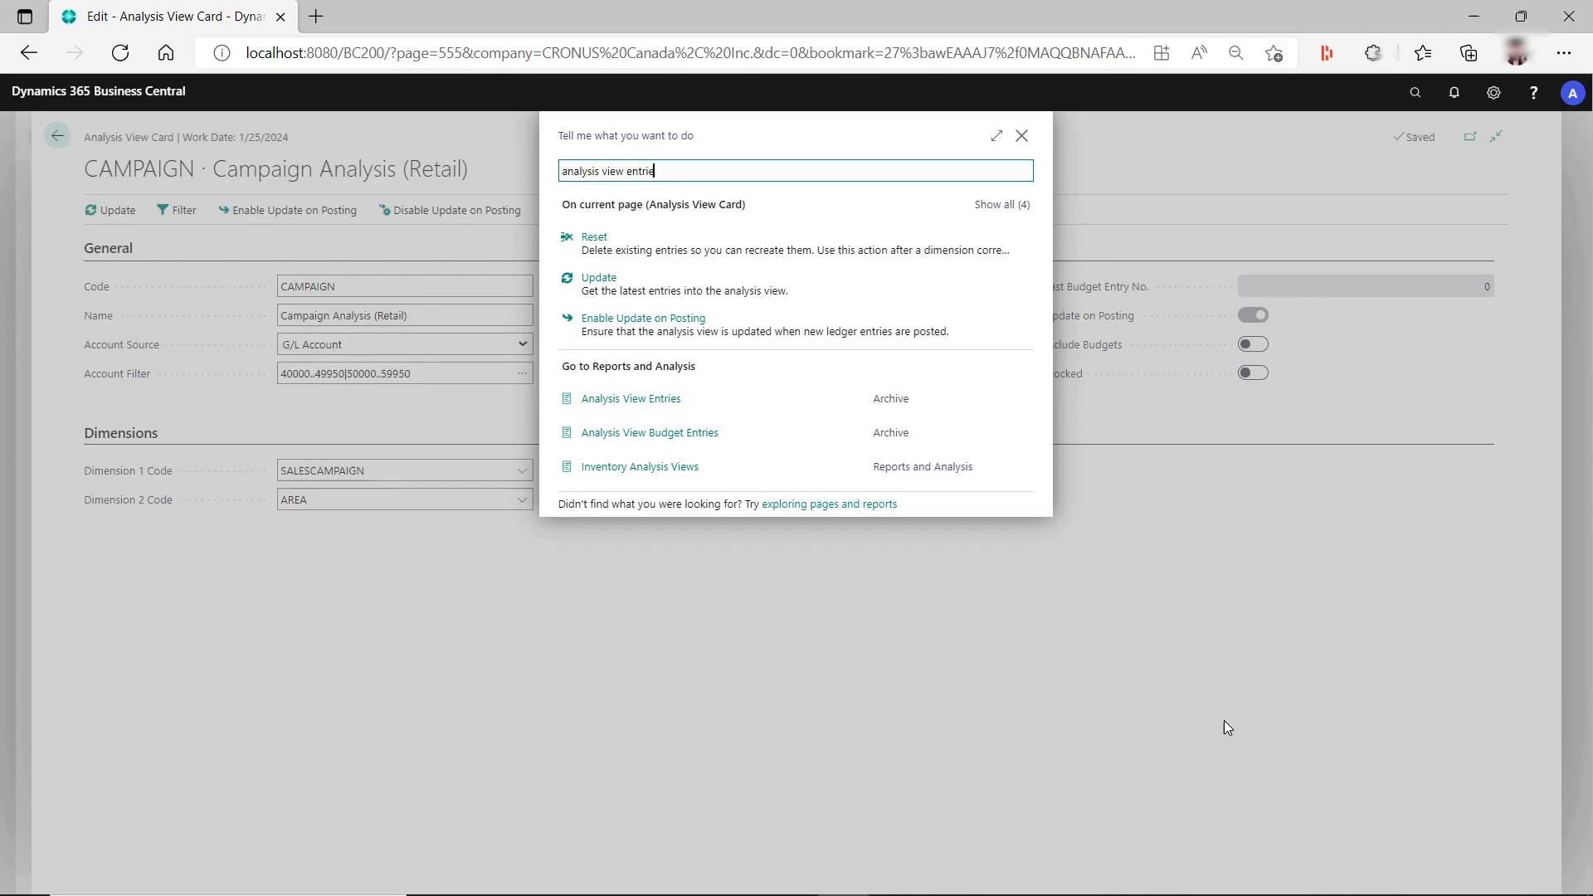
left_click(605, 400)
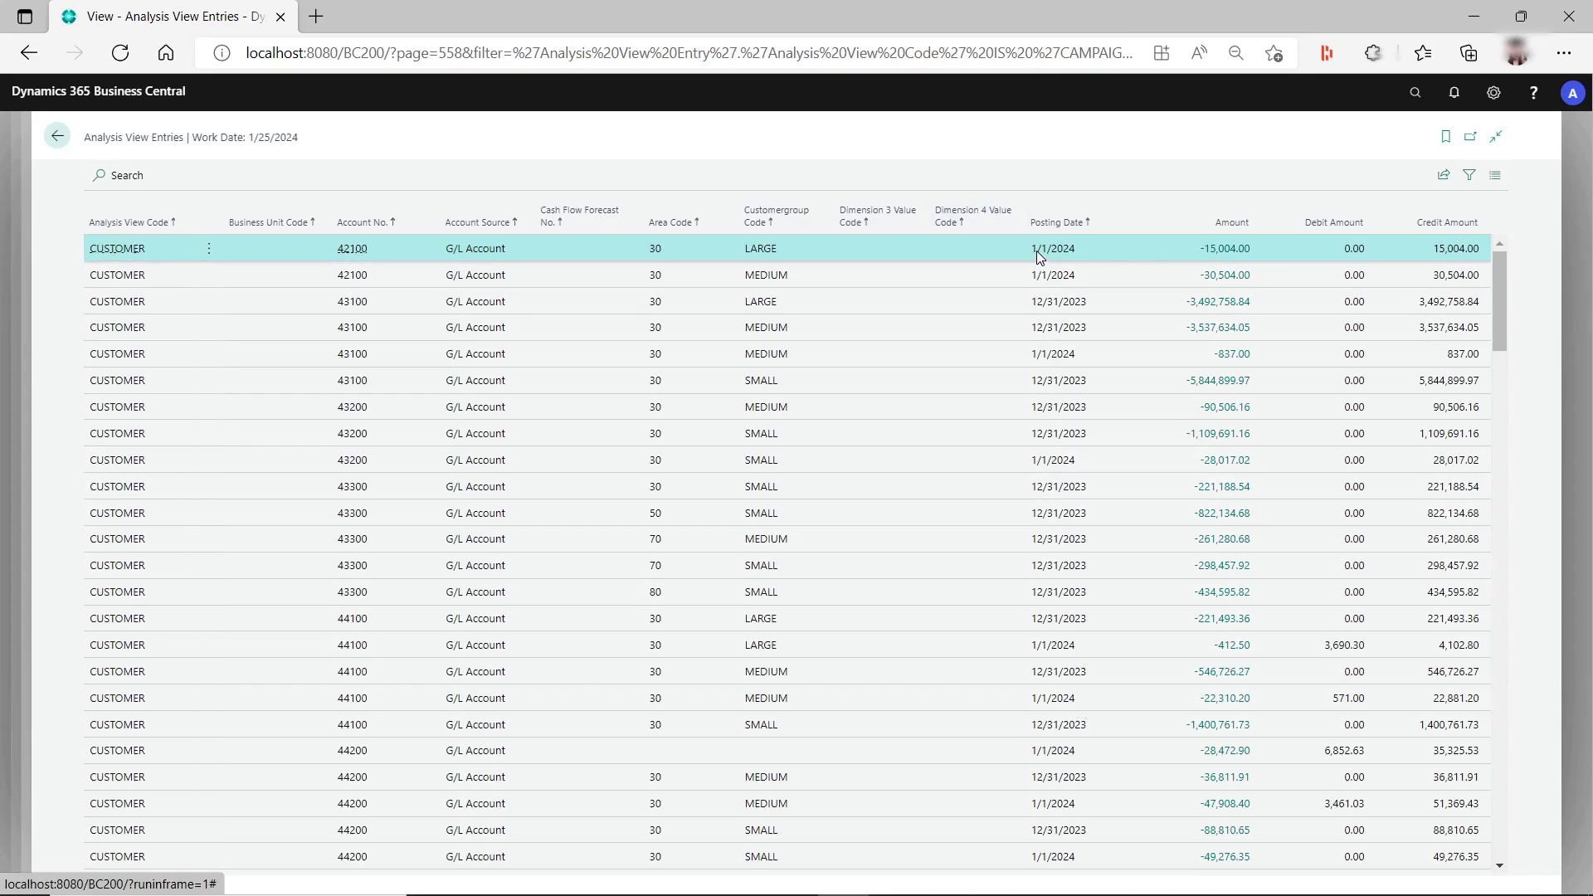
scroll(1116, 781, "down", 1)
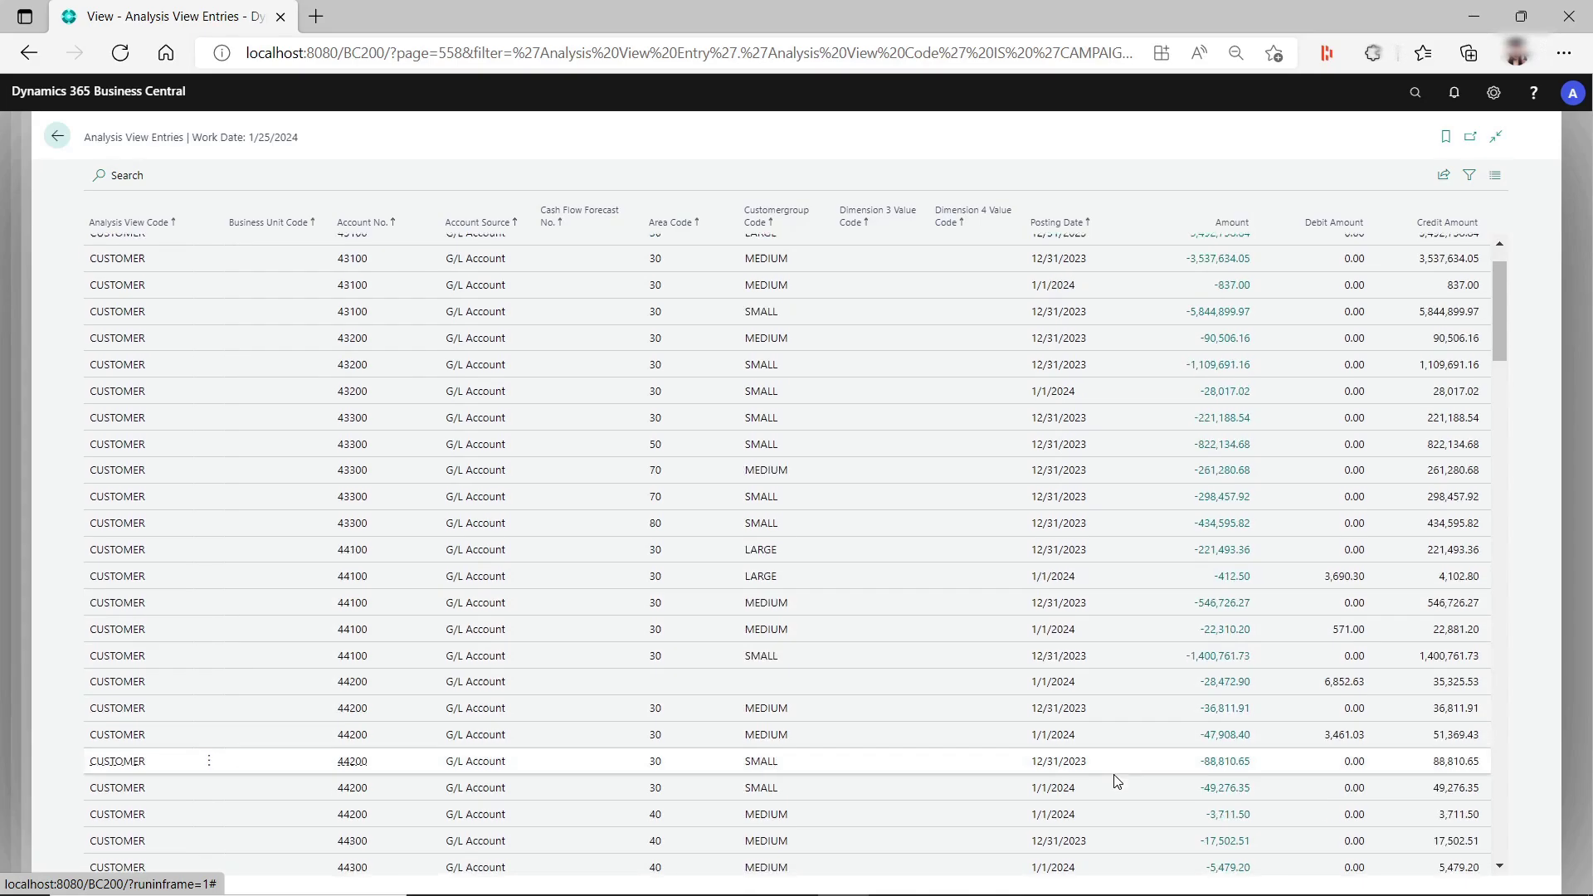
scroll(1116, 781, "down", 3)
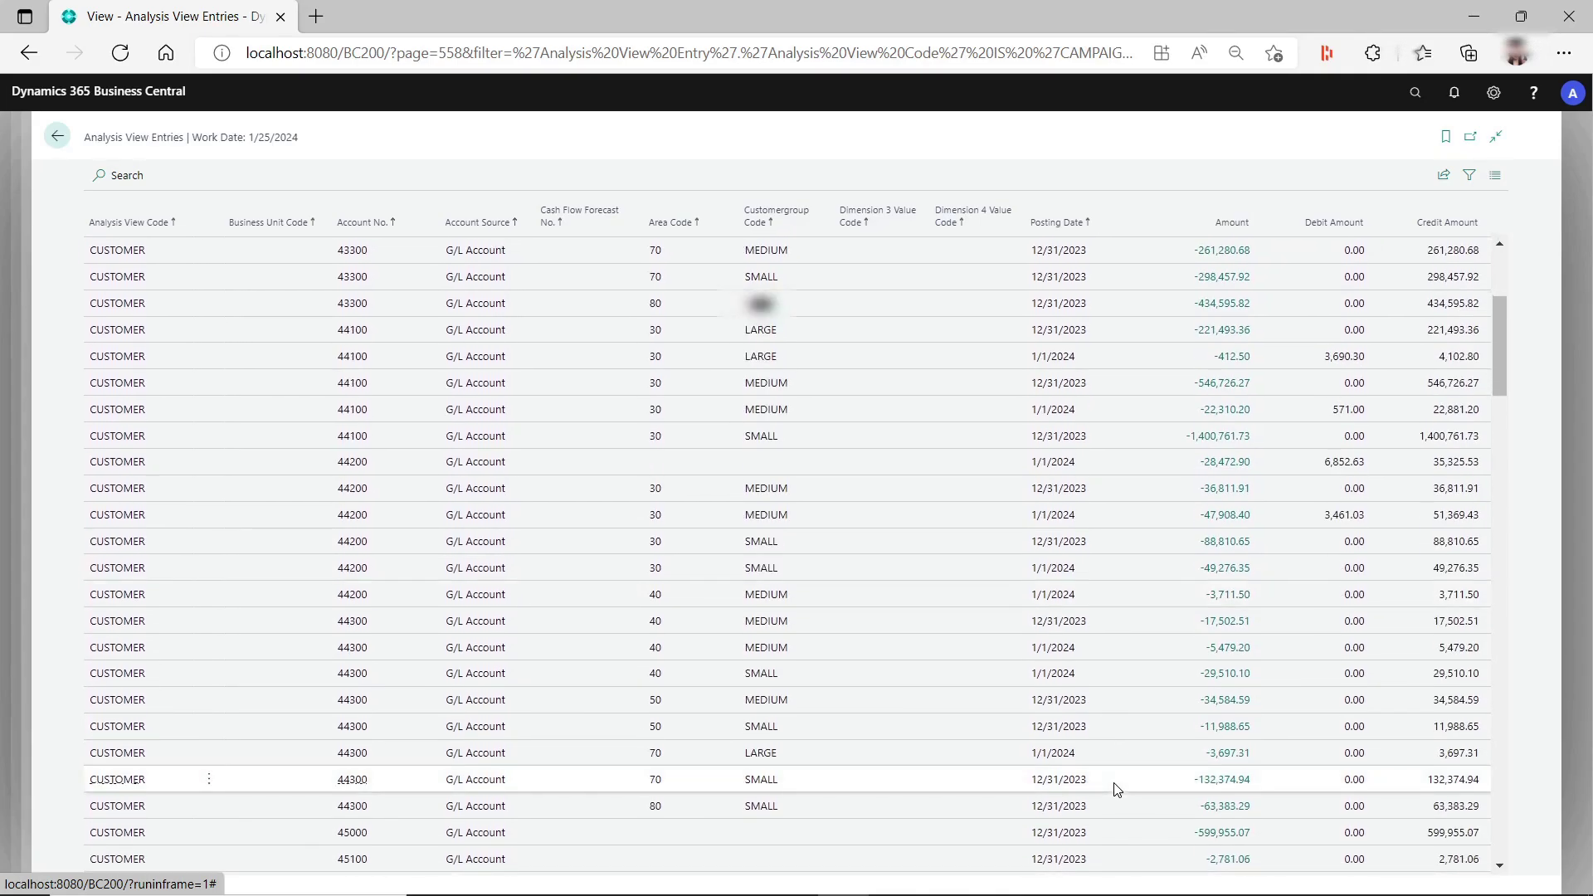
scroll(1115, 789, "up", 4)
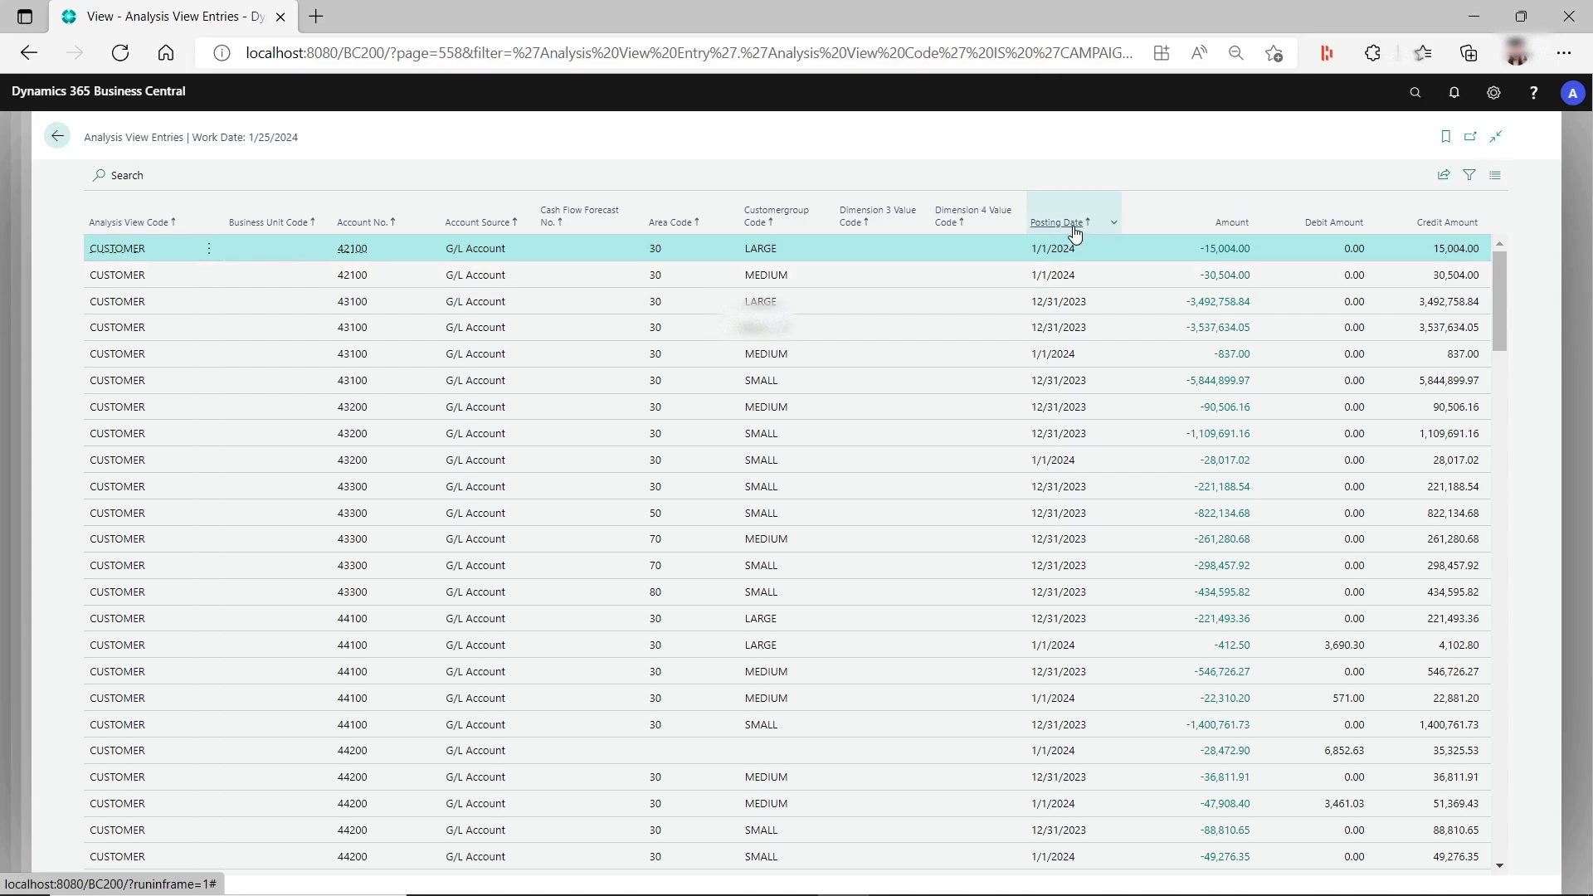
left_click(57, 137)
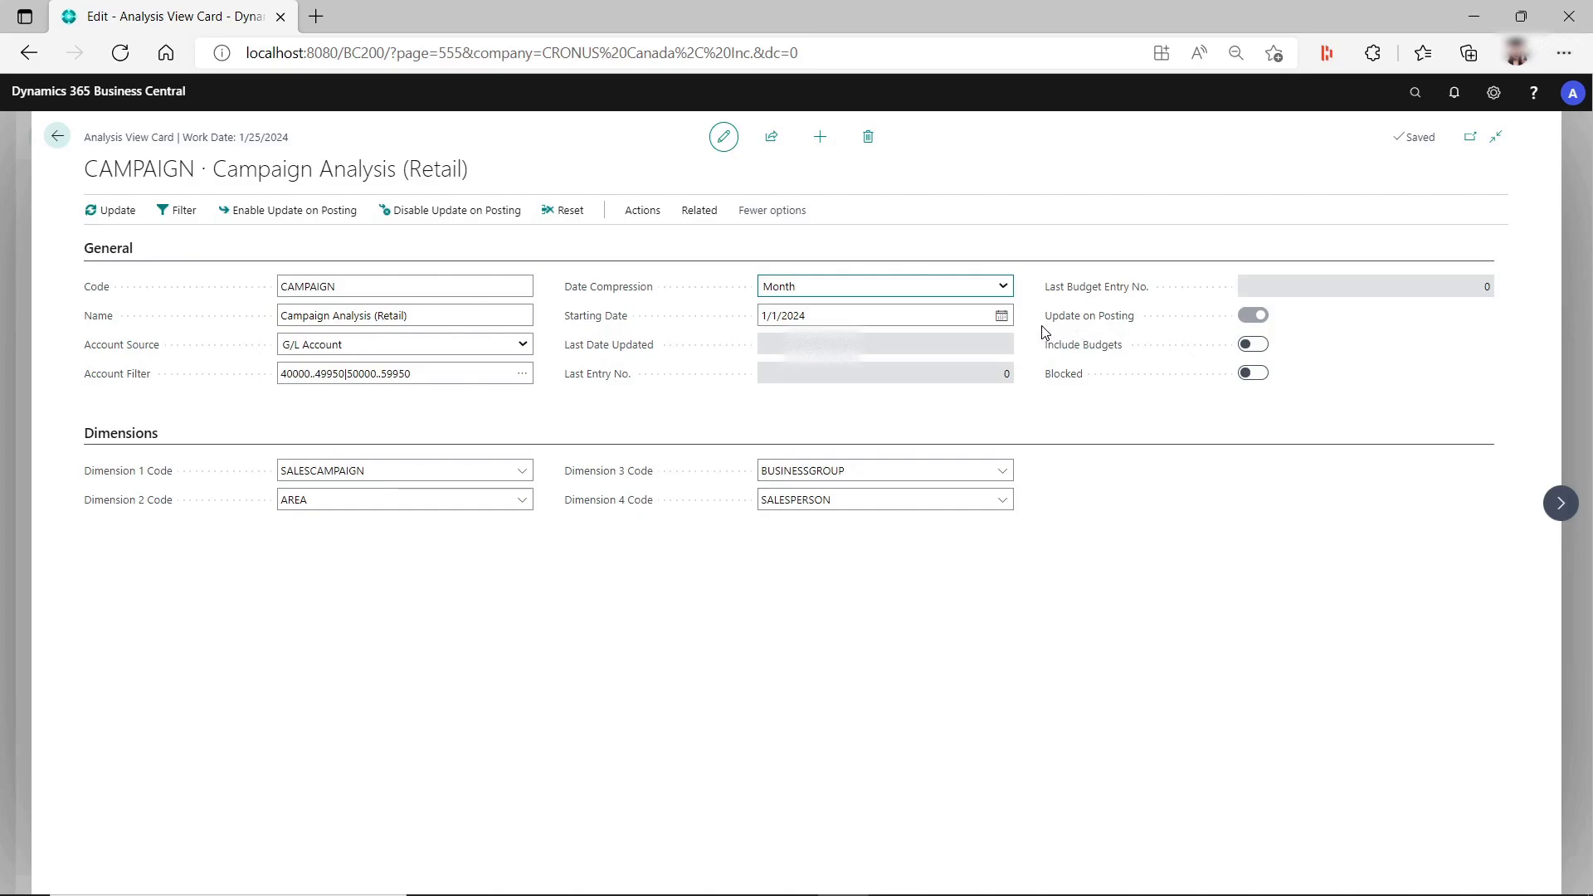
Step: Review the account source, filter and dimension settings on the CASHFLOW analysis view card, and leave the card
left_click(1561, 503)
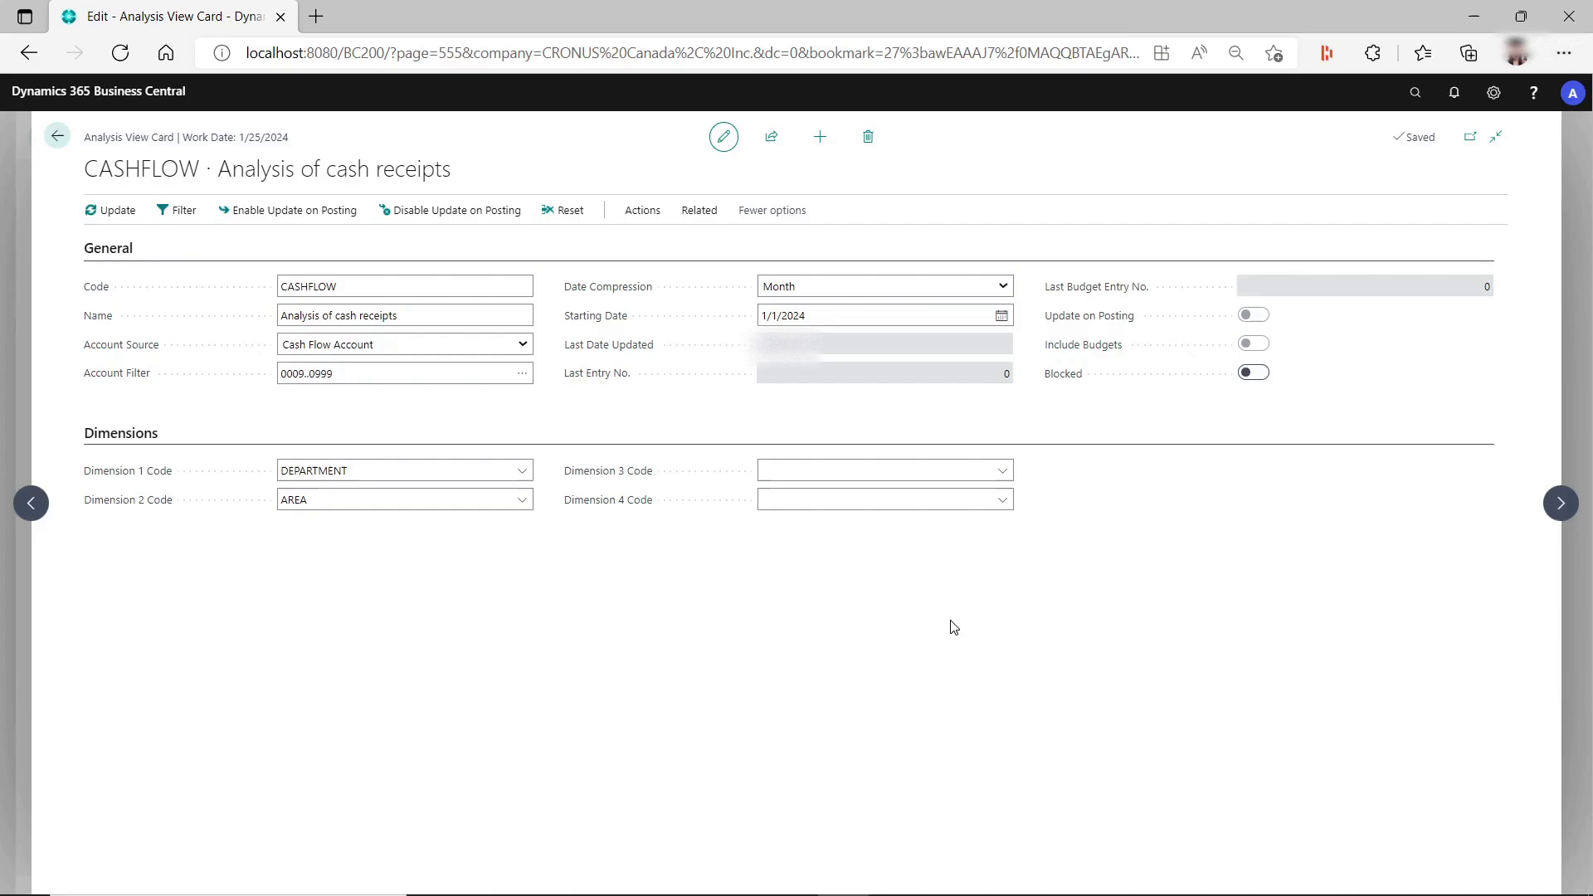
left_click(56, 136)
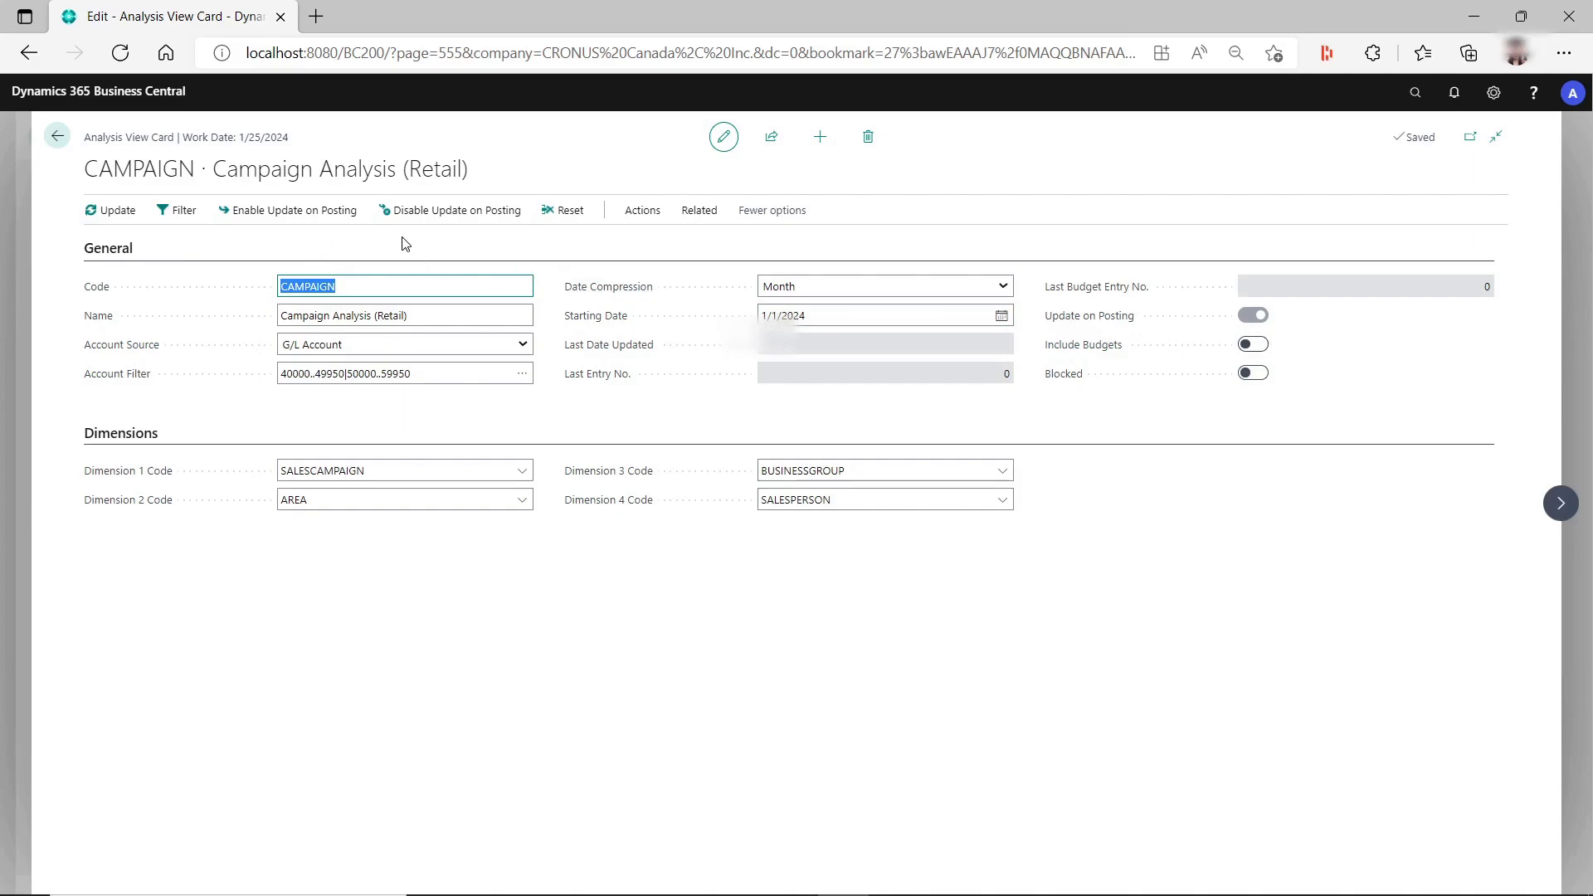
Step: Disable update on posting for the CAMPAIGN analysis view and update its entries manually
left_click(412, 212)
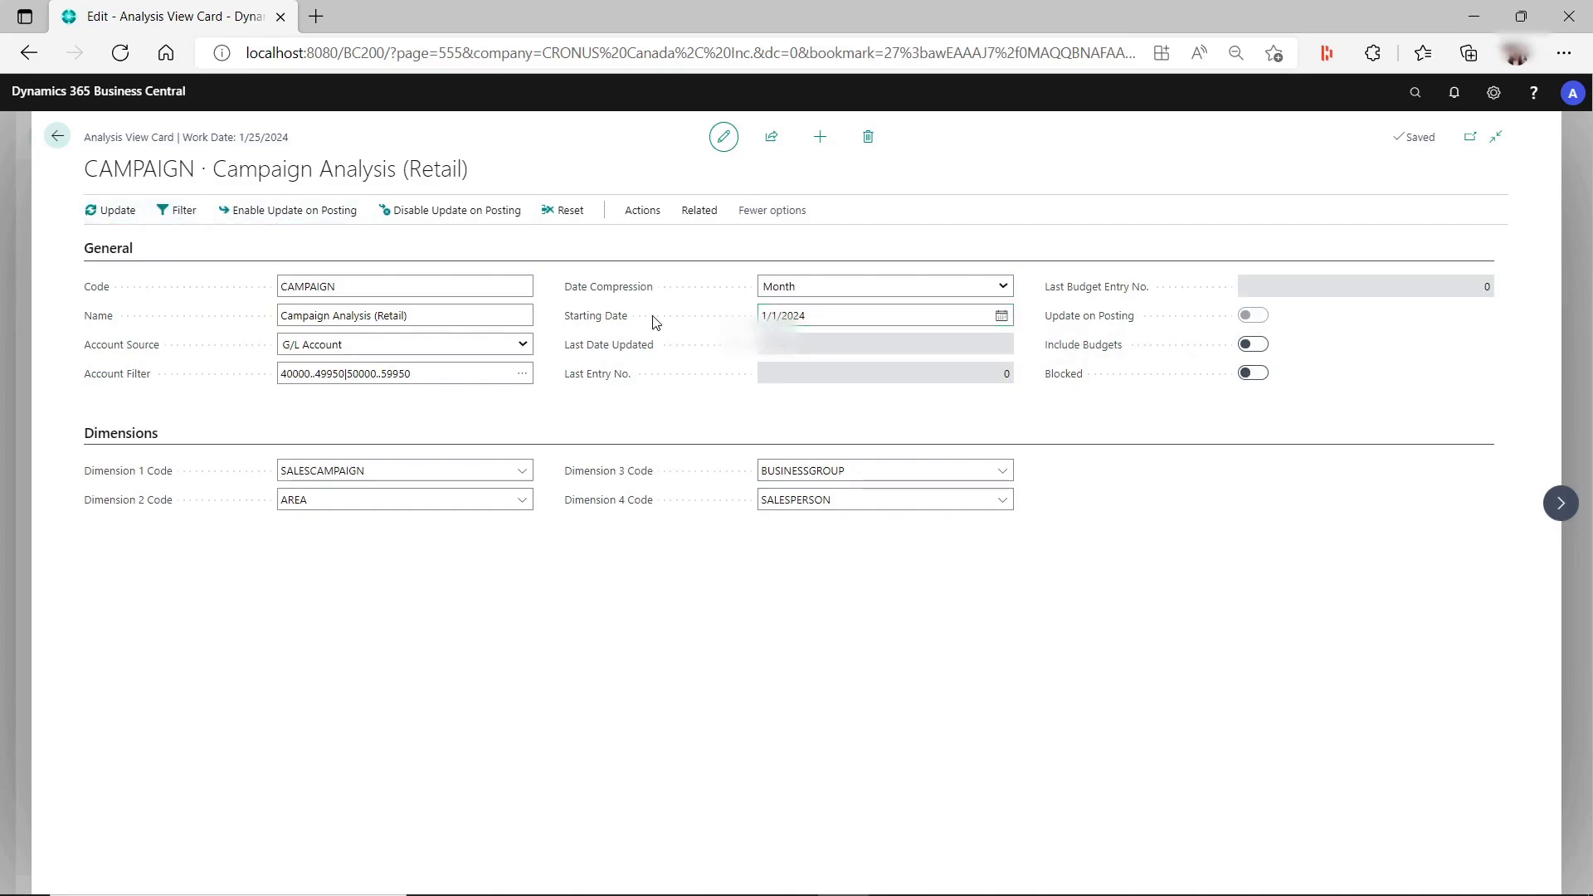
left_click(110, 213)
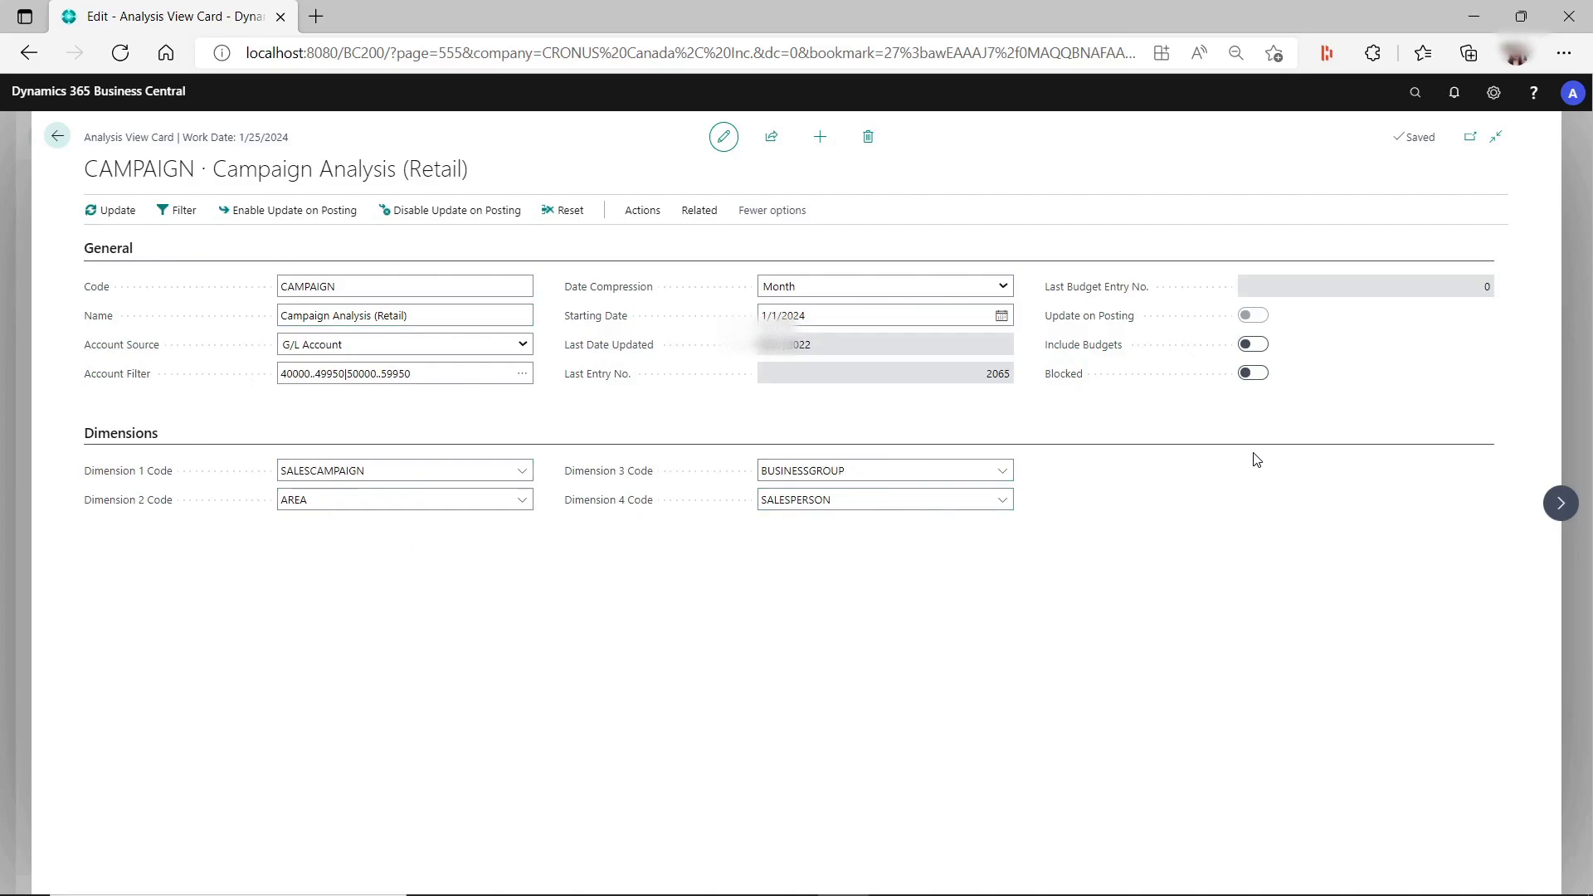
Step: Compare the CAMPAIGN analysis view's Starting Date with the work date in My Settings, and cancel the settings dialog
triple_click(801, 319)
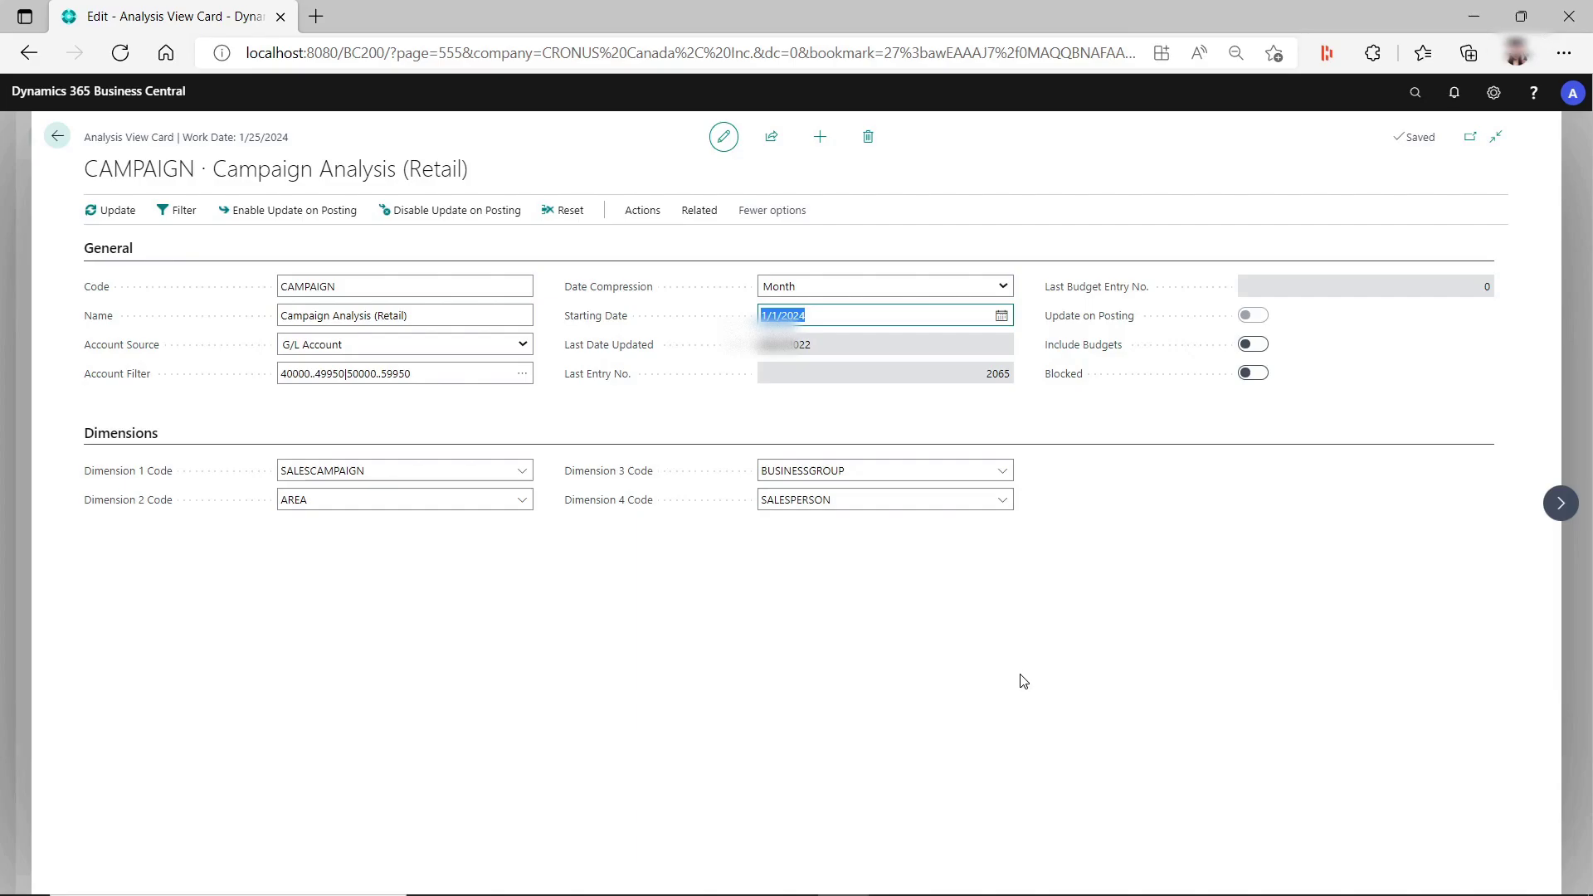
left_click(1495, 100)
left_click(1461, 198)
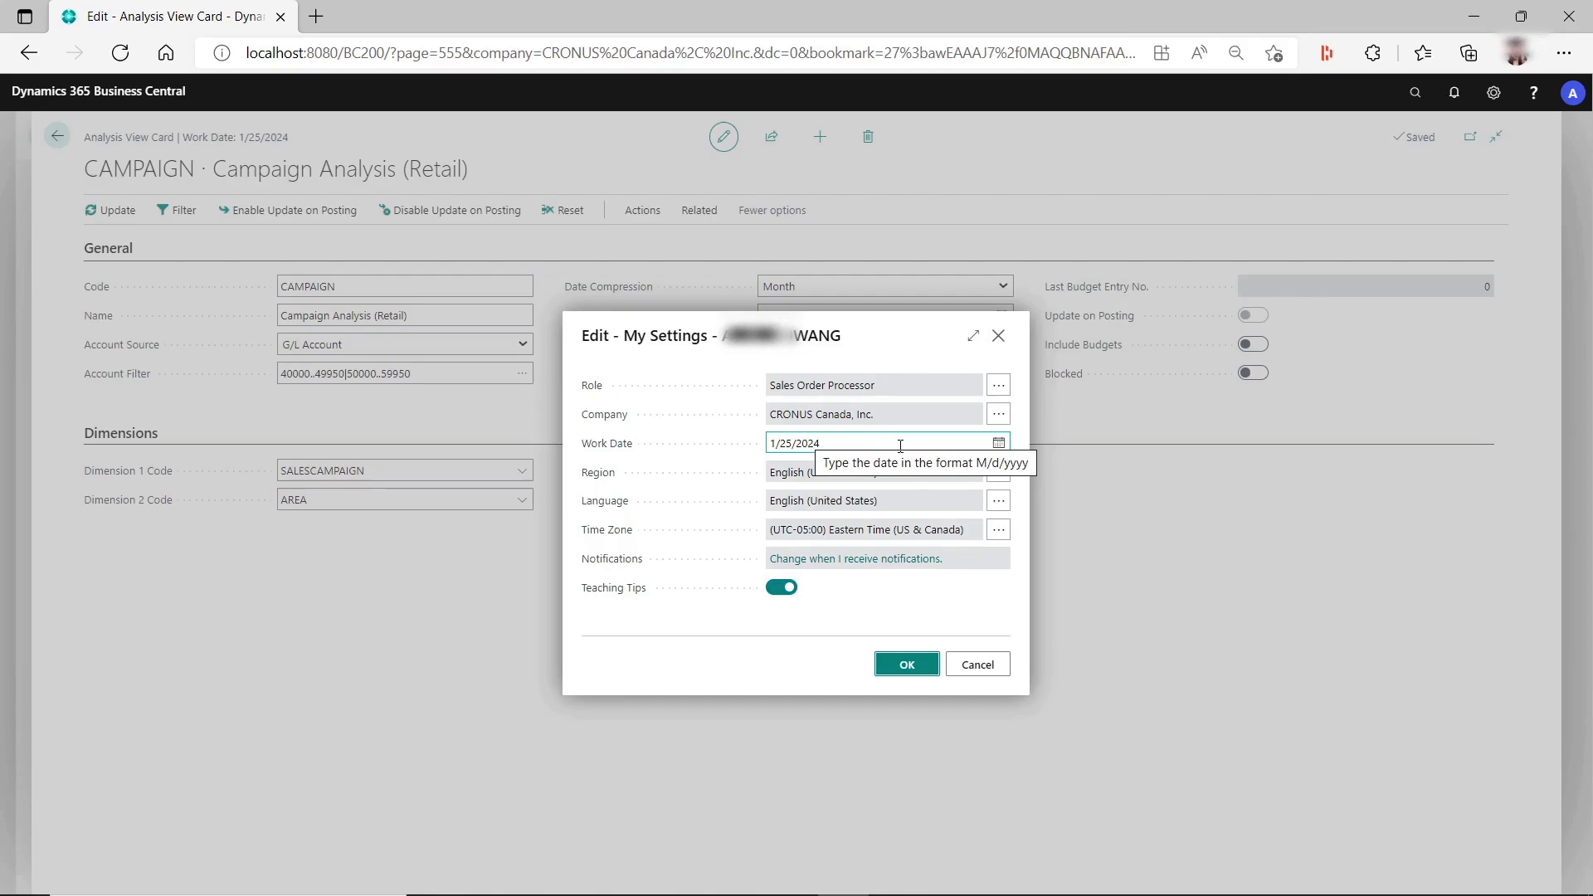
left_click(995, 664)
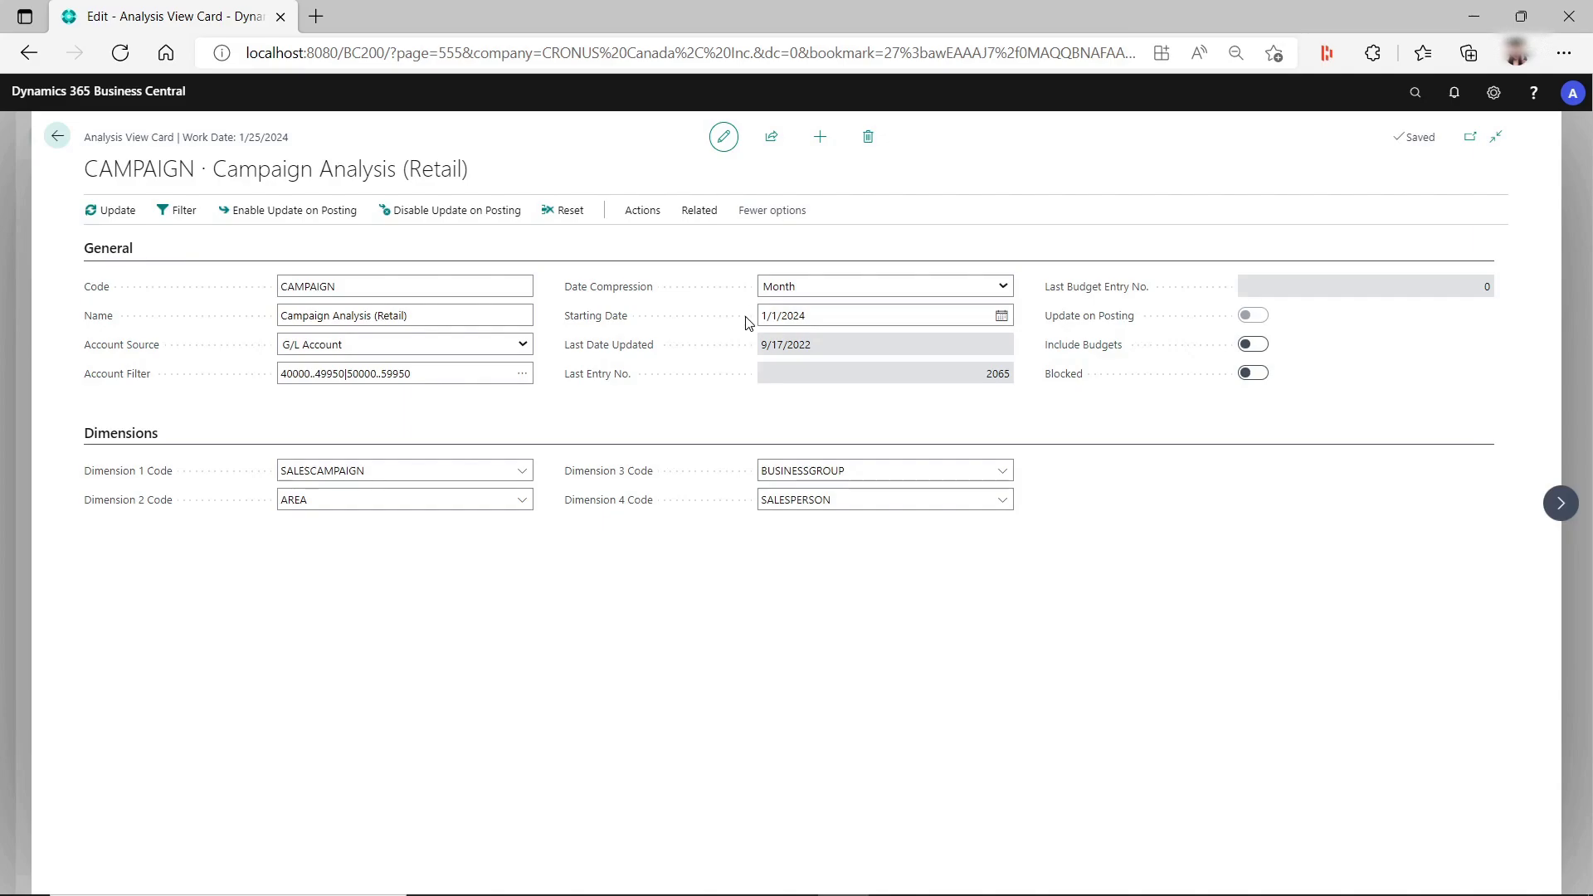
Step: Recheck the Starting Date on the CAMPAIGN card and run the analysis view update again
left_click(821, 316)
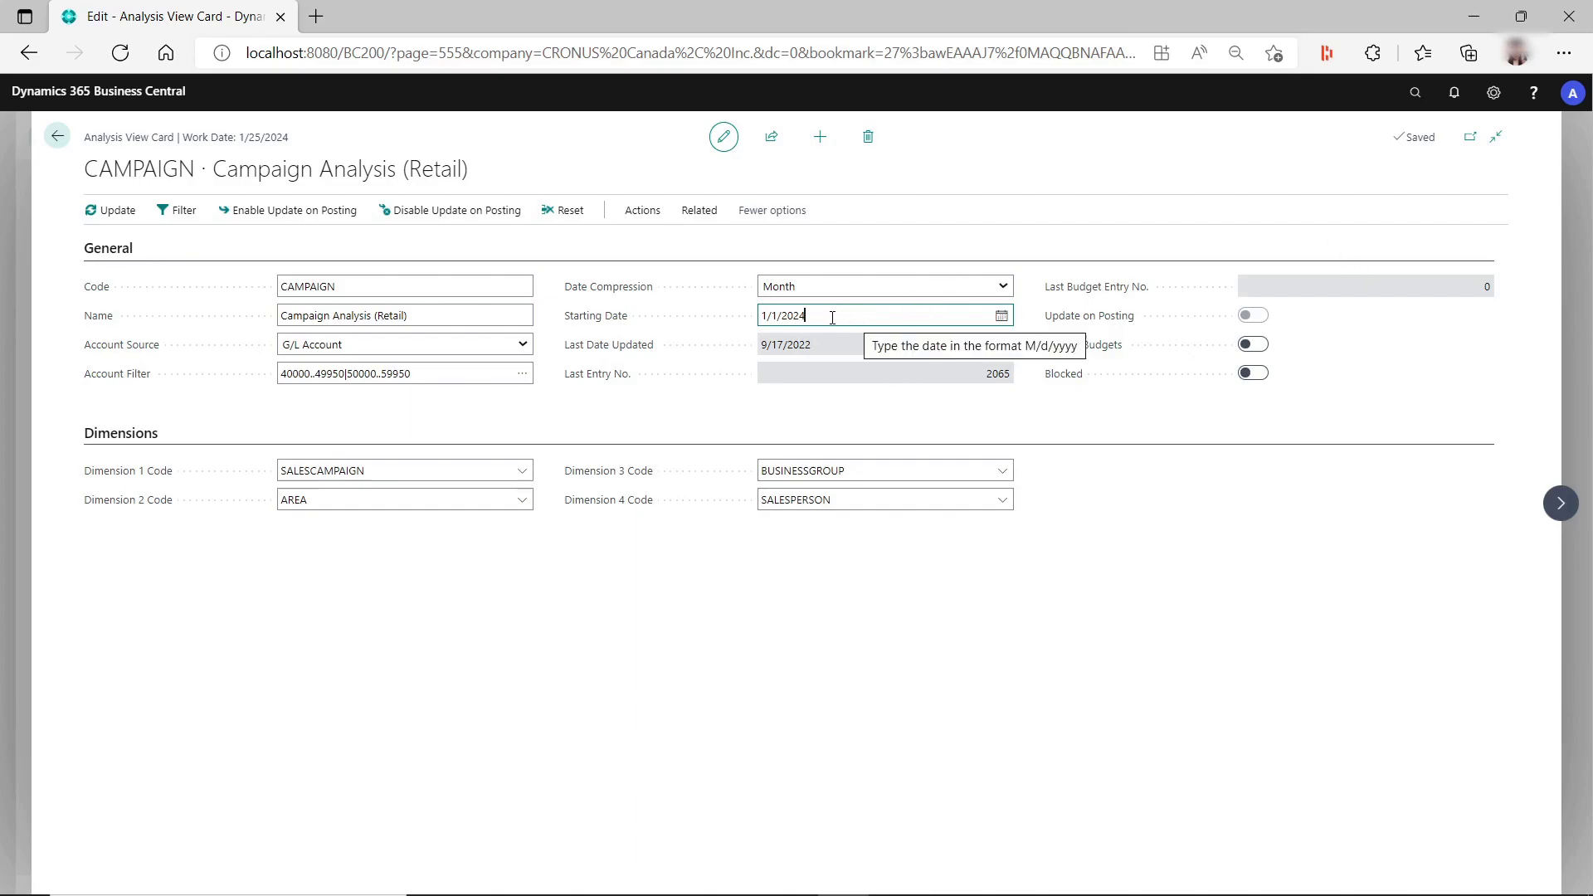
key("ctrl+a")
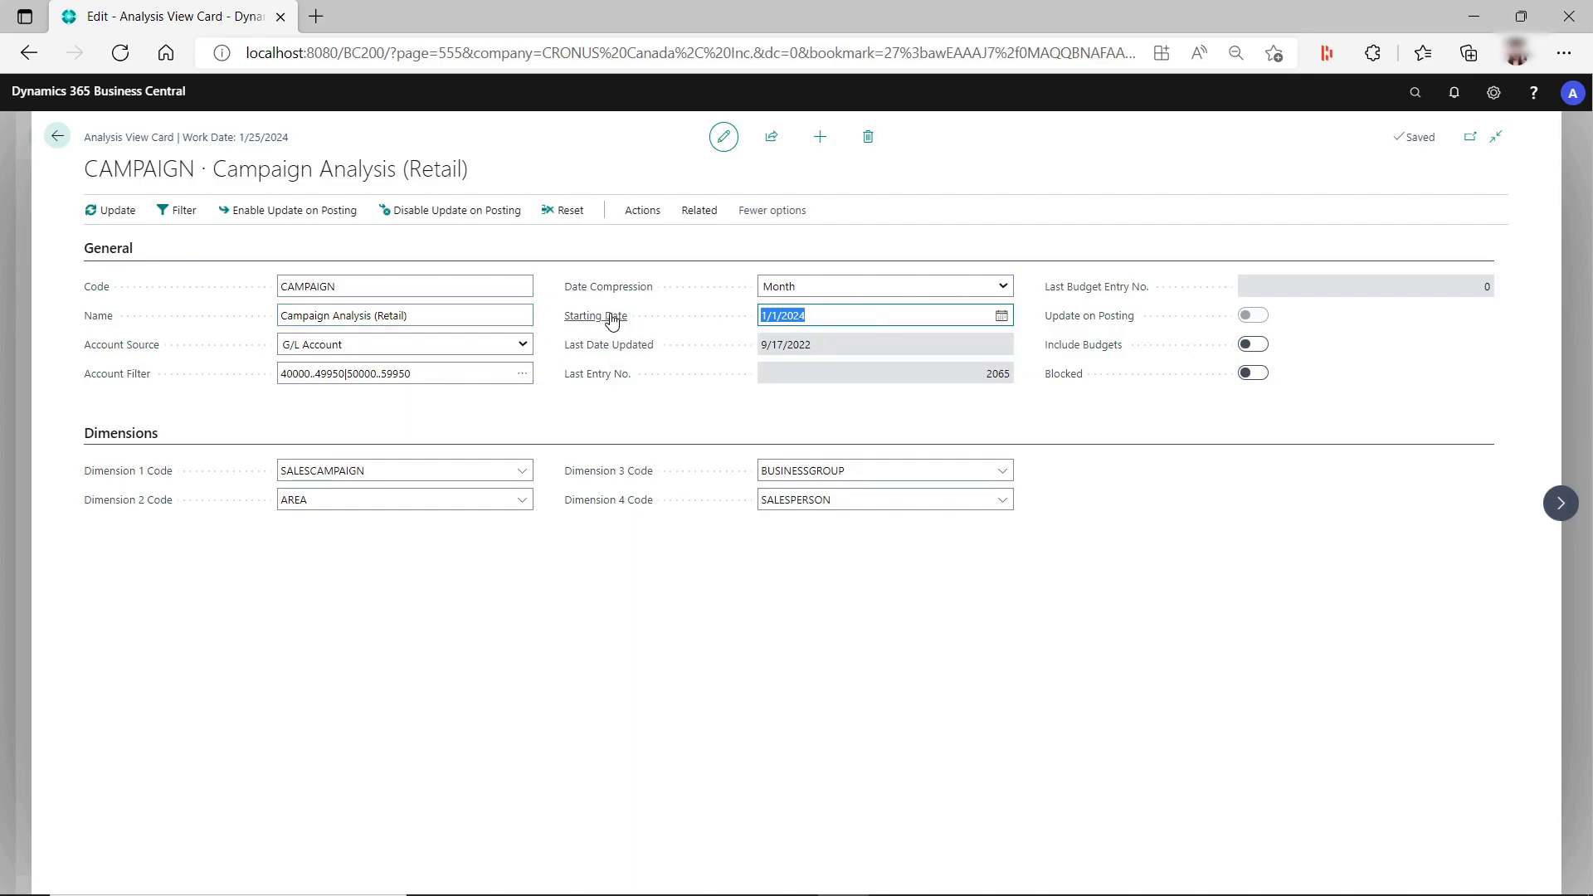
left_click(116, 213)
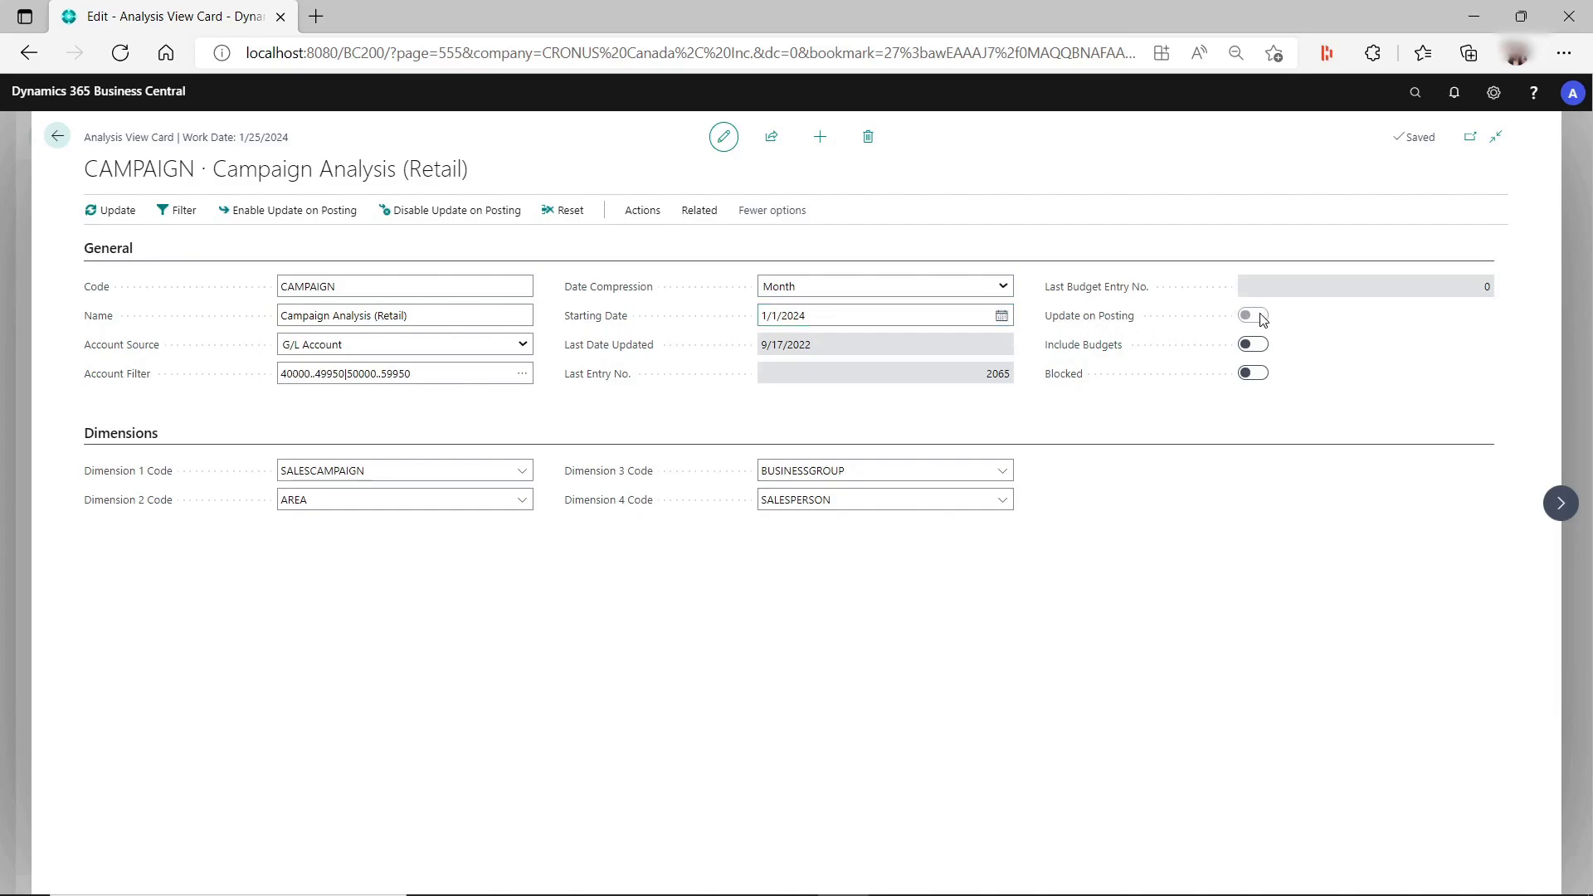
left_click(840, 318)
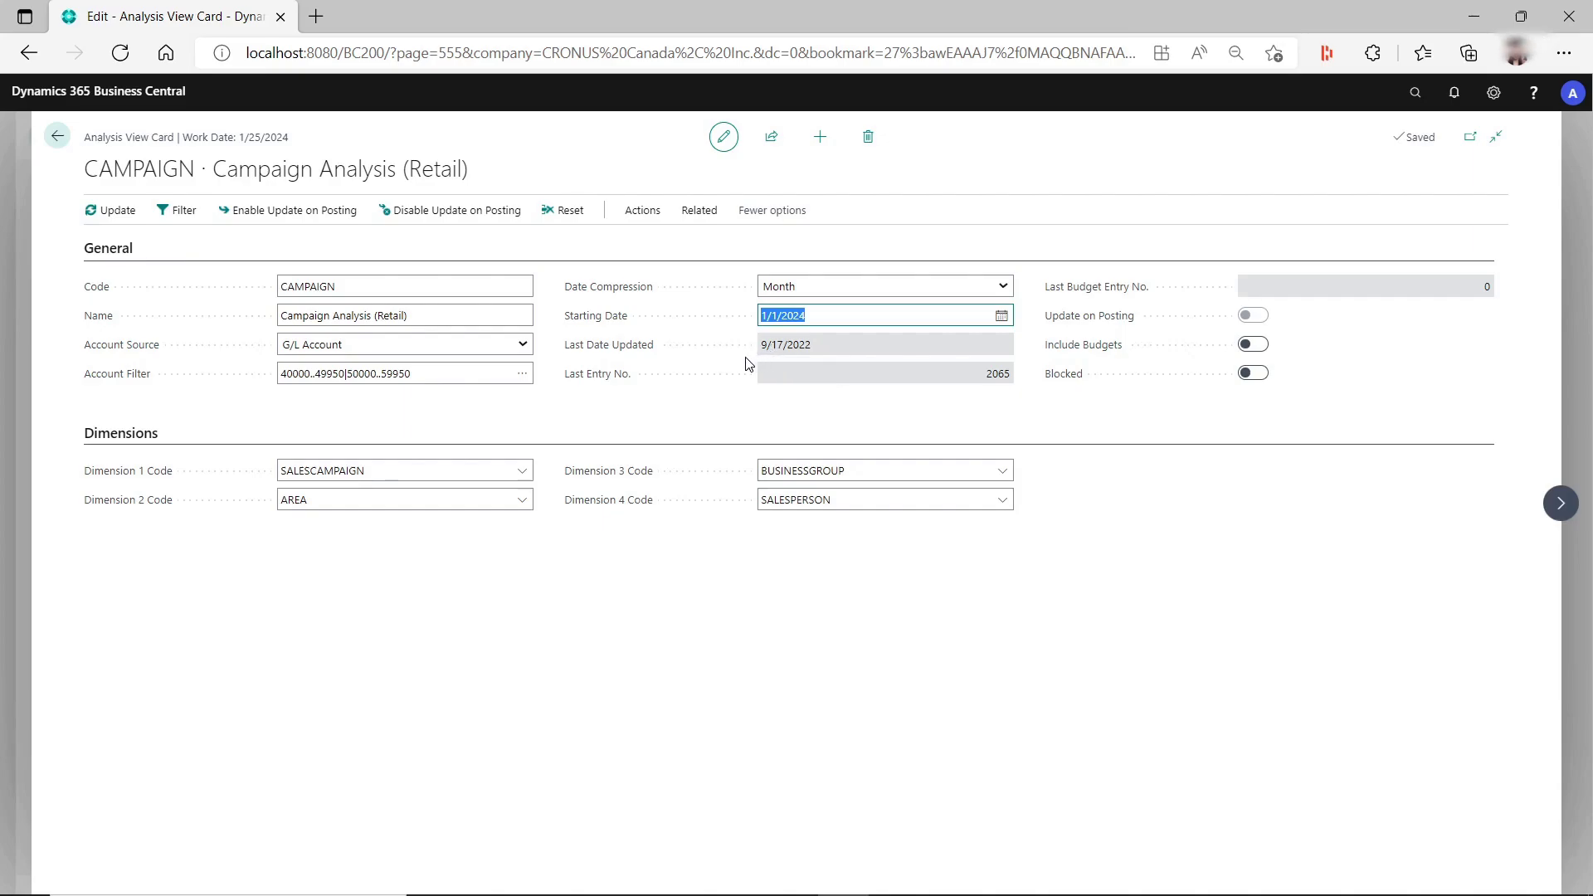
left_click(112, 211)
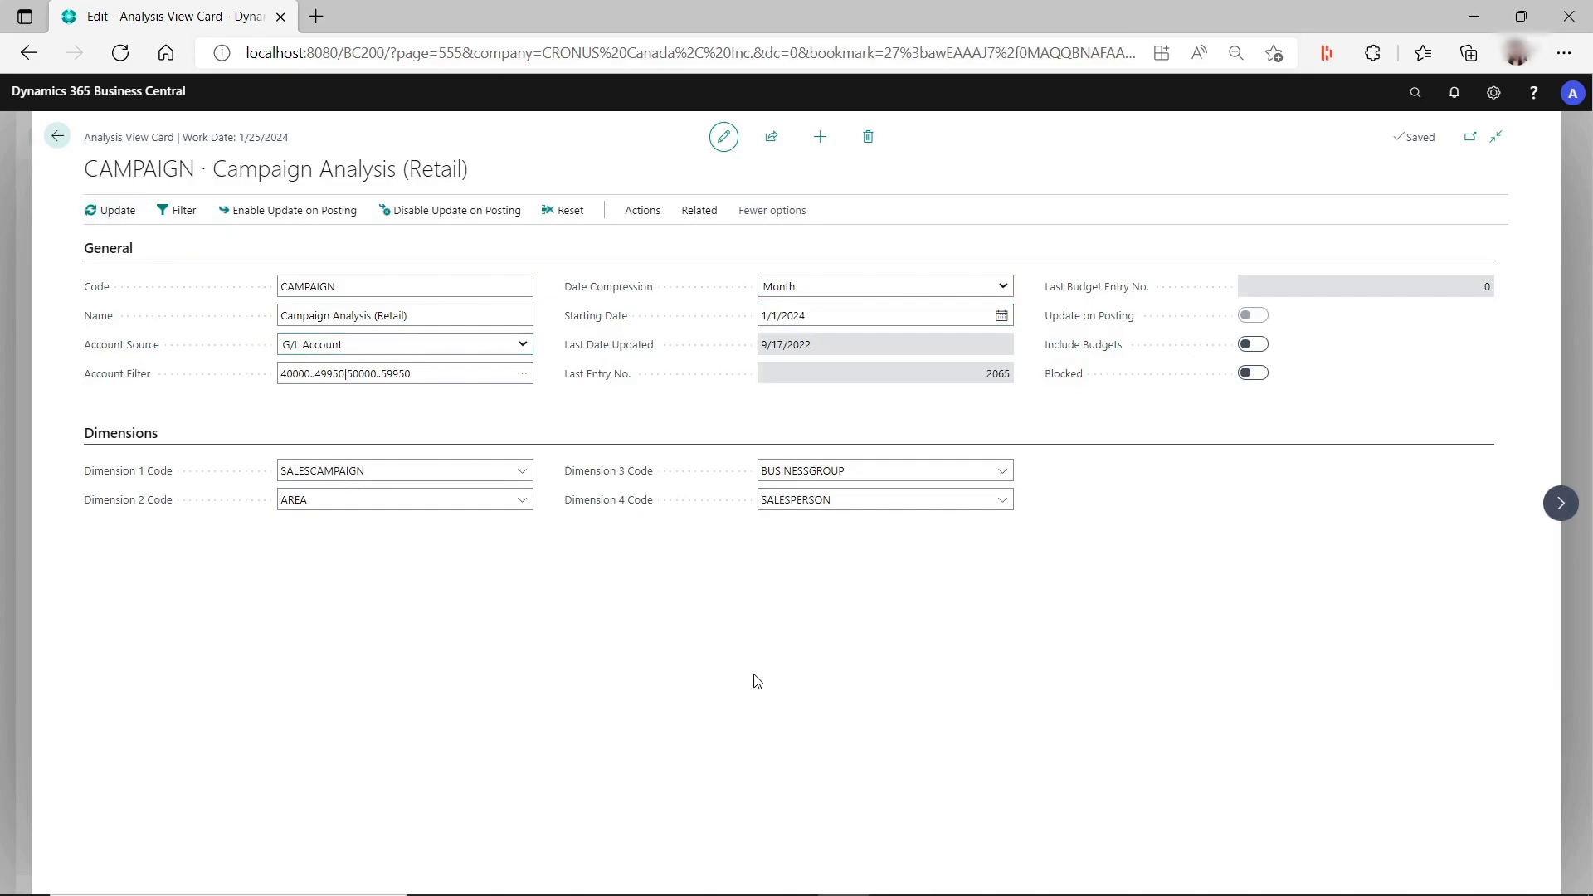